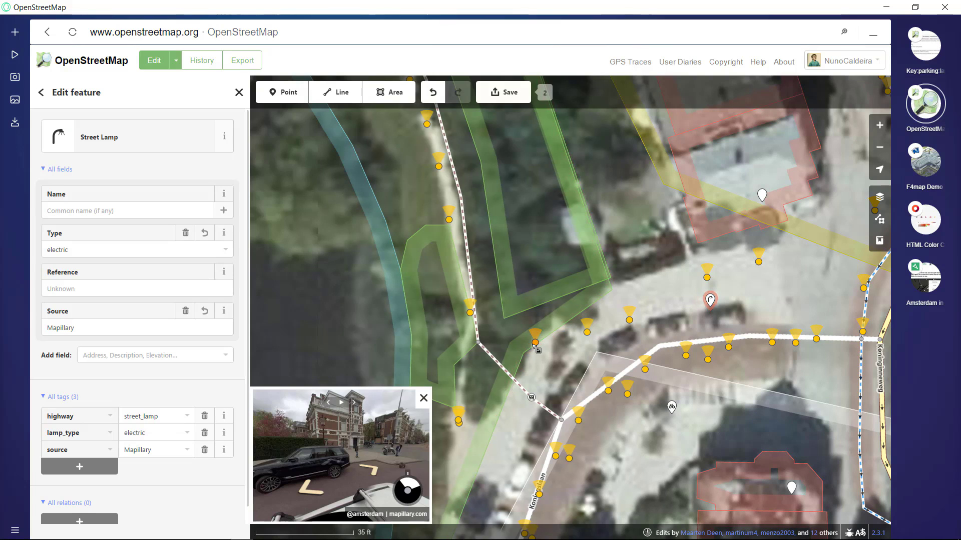
Deselect the street lamp and browse Mapillary photos along the pond footpath toward the bag dispenser
left_click(536, 348)
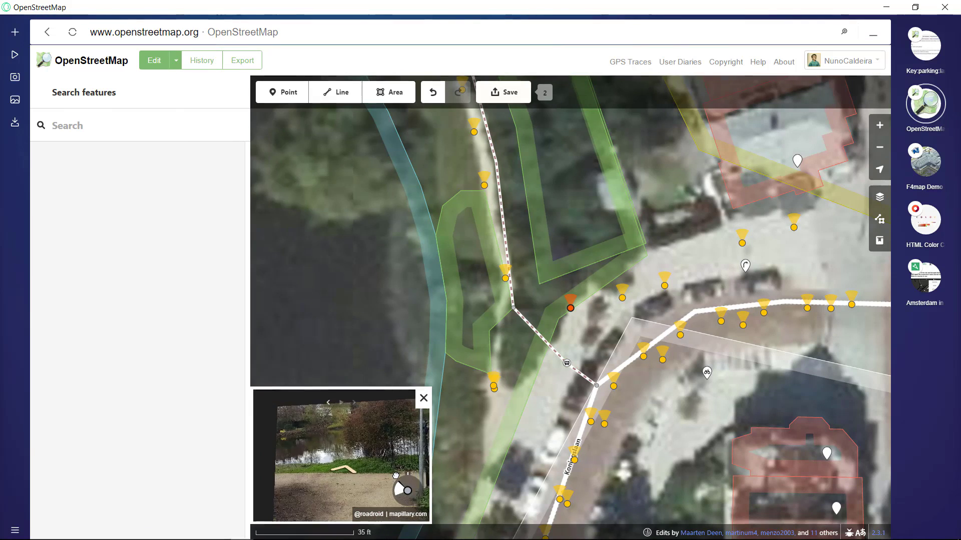
left_click(344, 472)
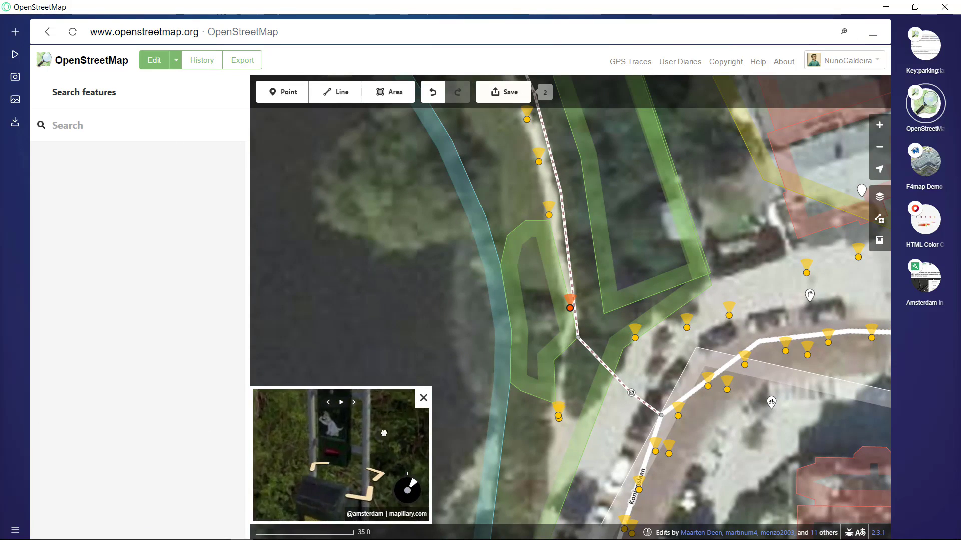
scroll(376, 439, "up", 3)
scroll(375, 439, "down", 3)
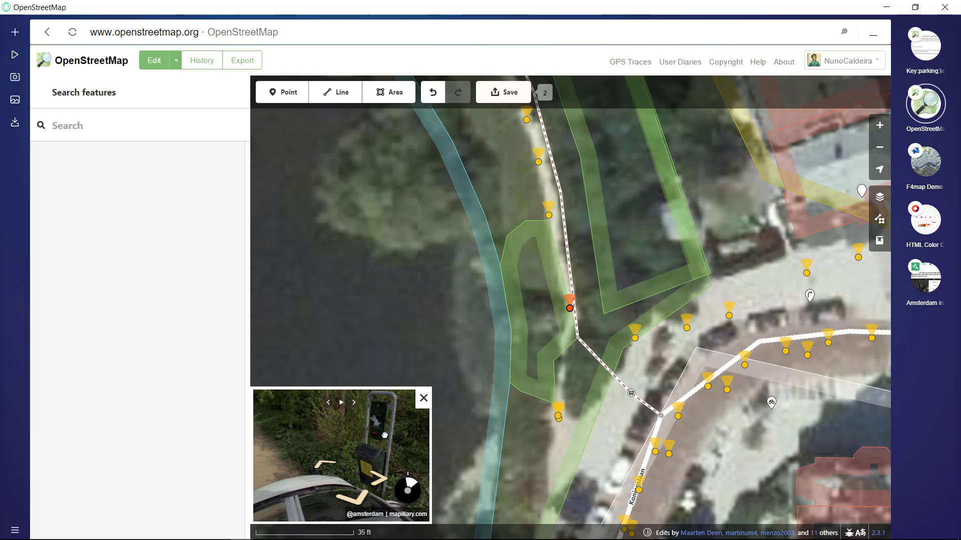
scroll(584, 312, "up", 1)
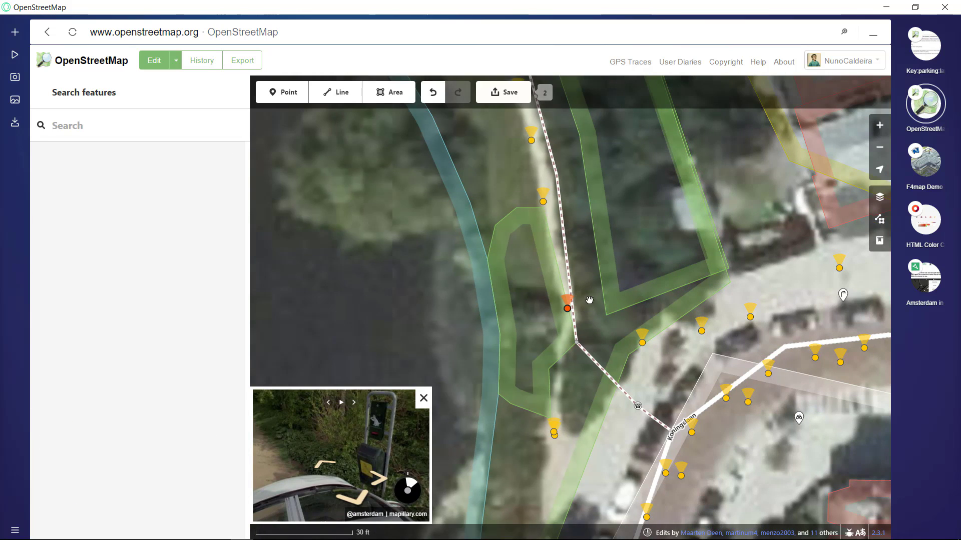
left_click_drag(589, 300, 589, 322)
Place a point beside the footpath as an Excrement Bag Vending Machine
left_click(282, 93)
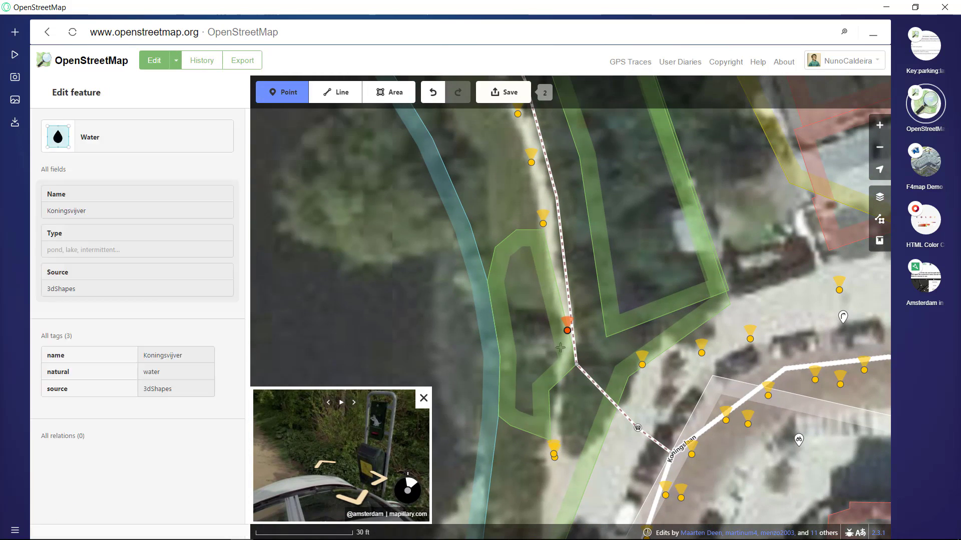
left_click(583, 335)
type("do")
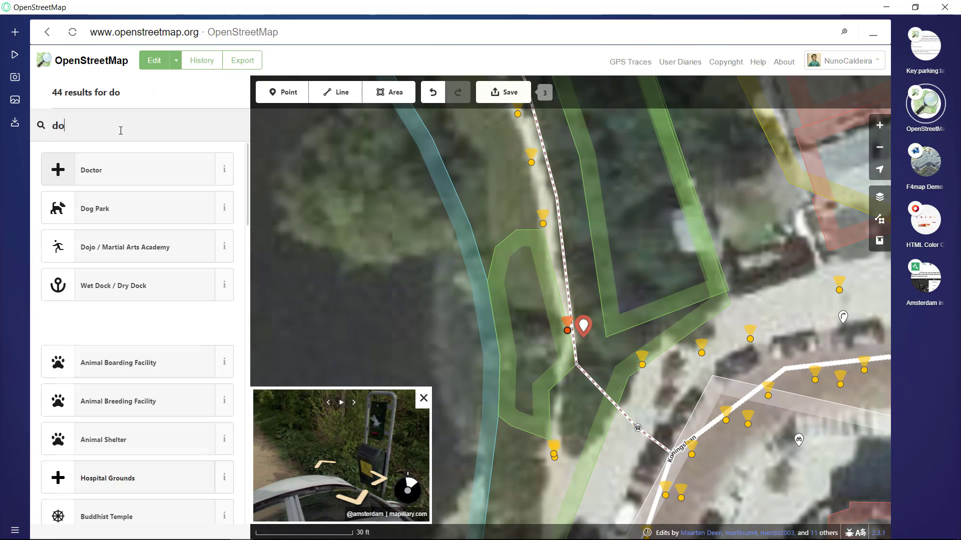
type("g")
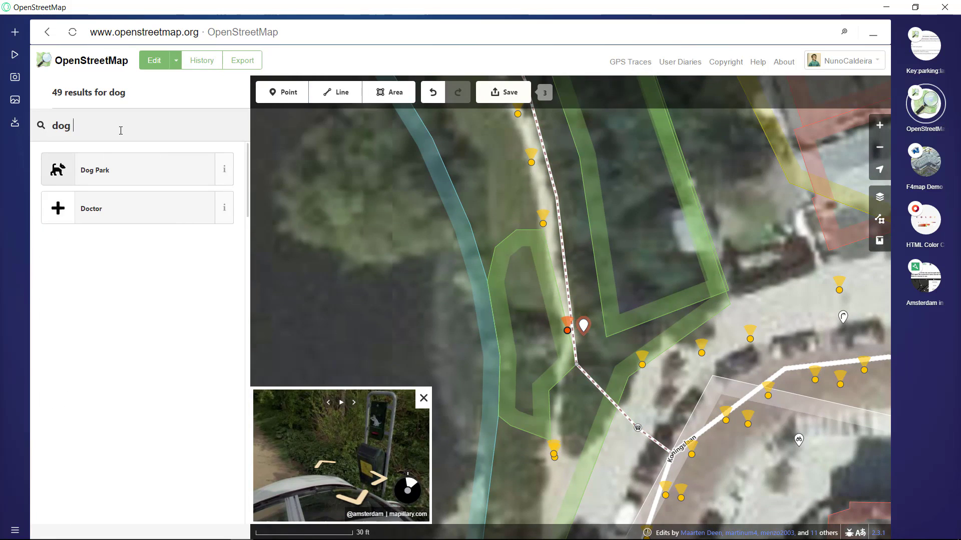
type(" vendi")
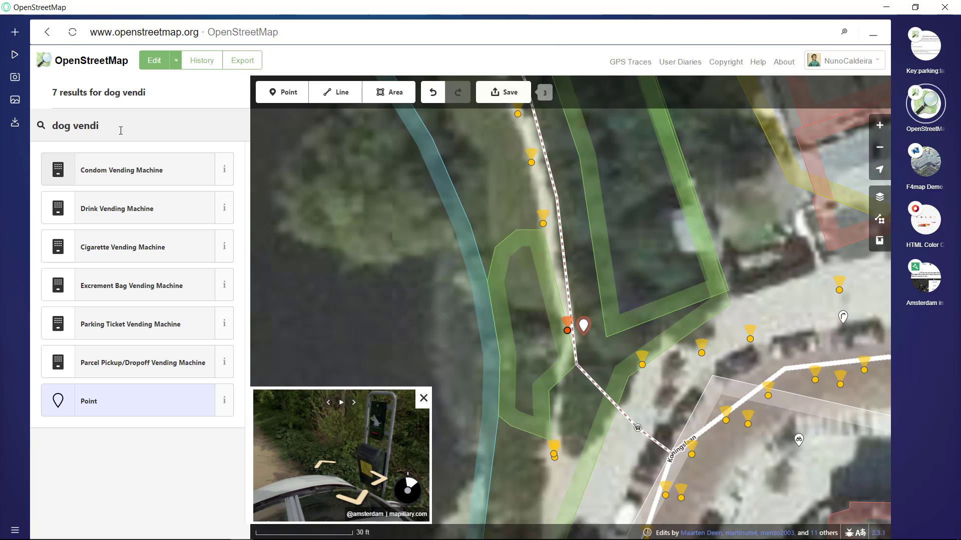
left_click(125, 293)
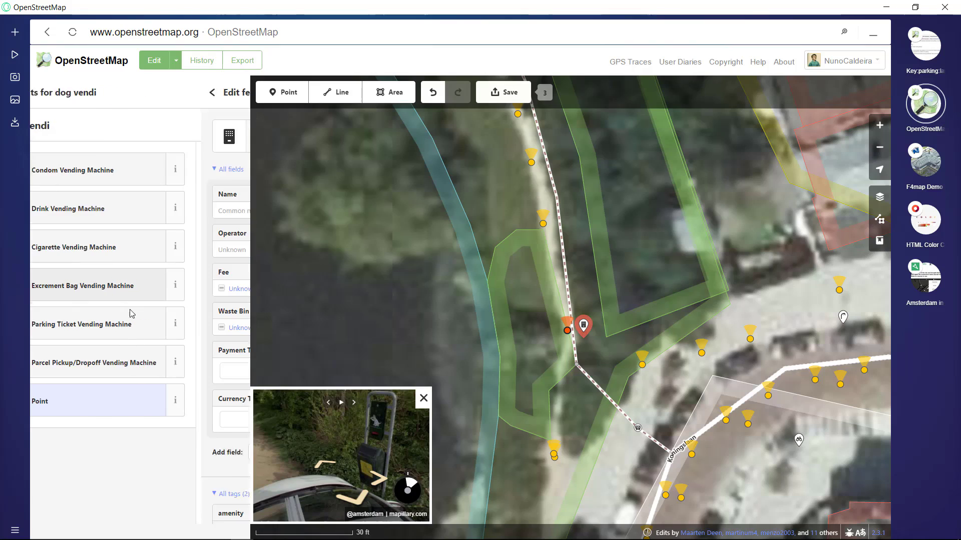
Set the machine's Fee to No and add the tag source=Mapillary
left_click(209, 212)
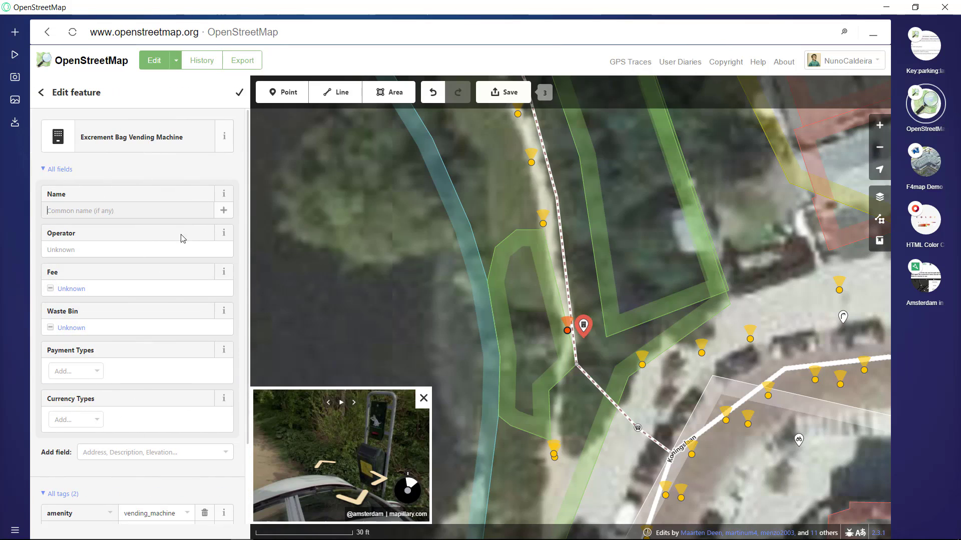
double_click(354, 463)
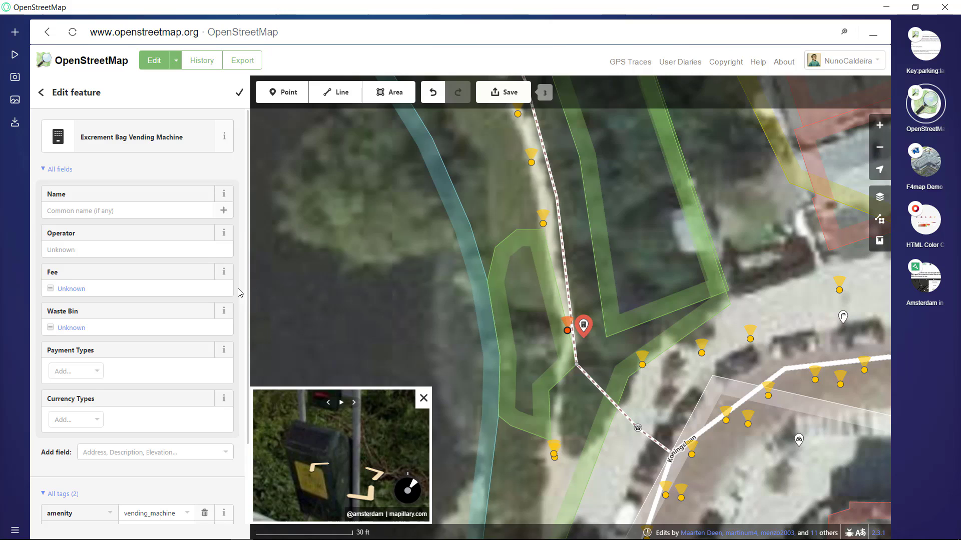
left_click(212, 284)
left_click(70, 290)
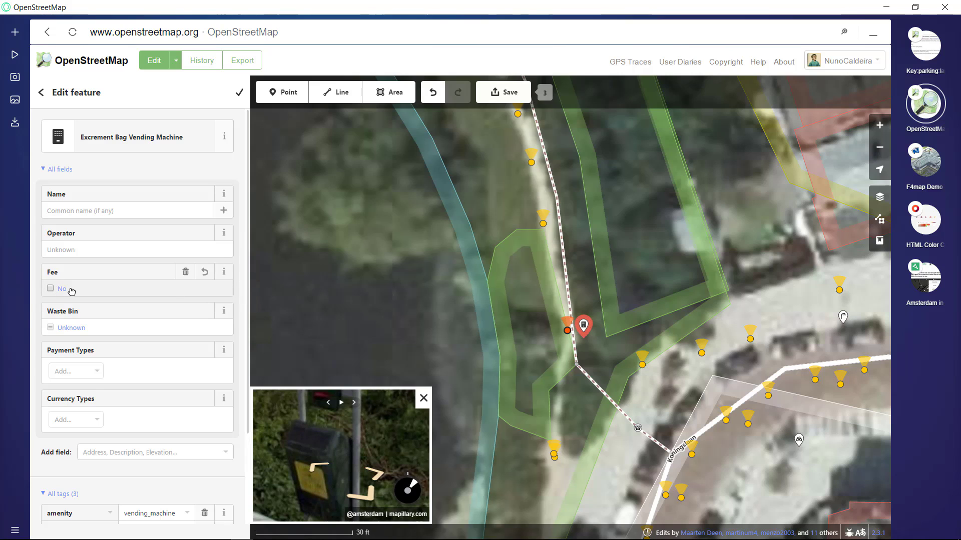
scroll(190, 325, "down", 2)
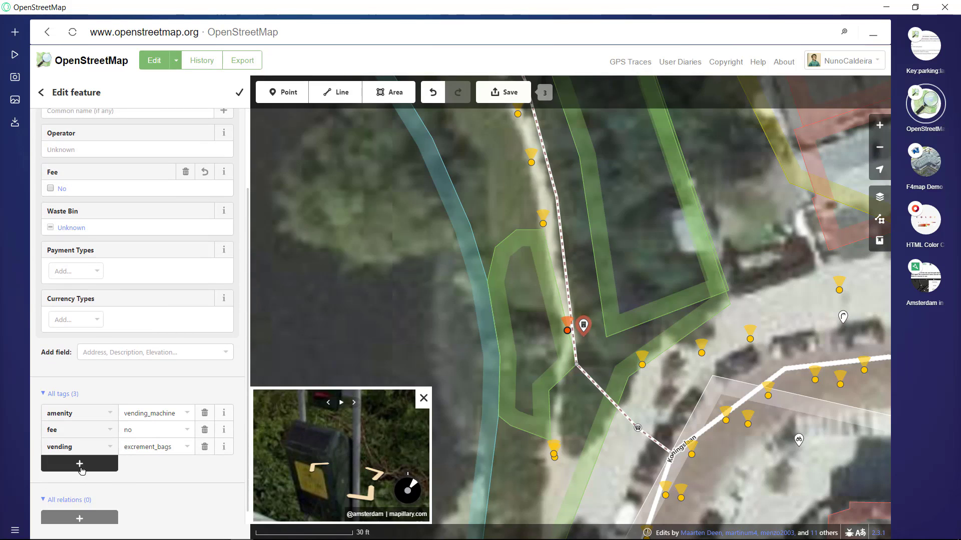
left_click(79, 464)
type("source")
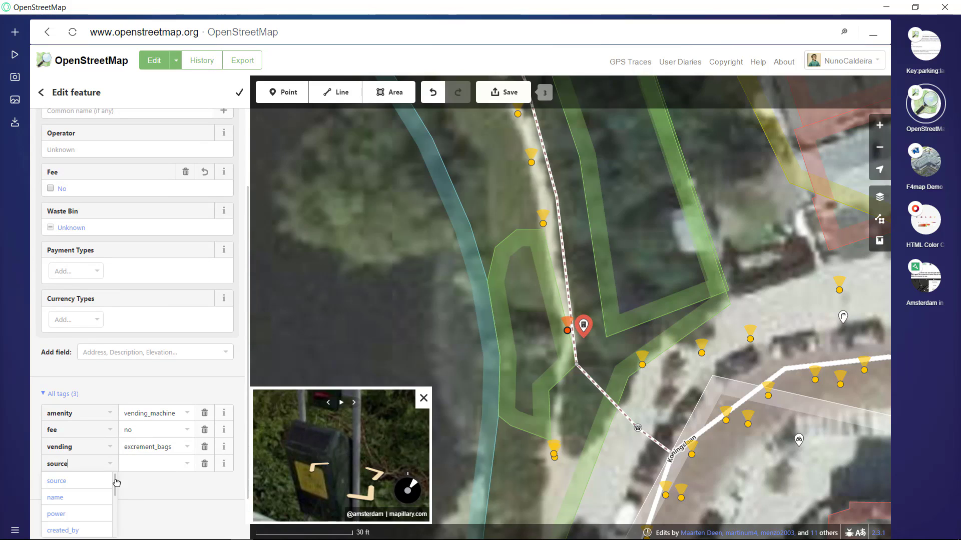
key("Tab")
type("Mapillary")
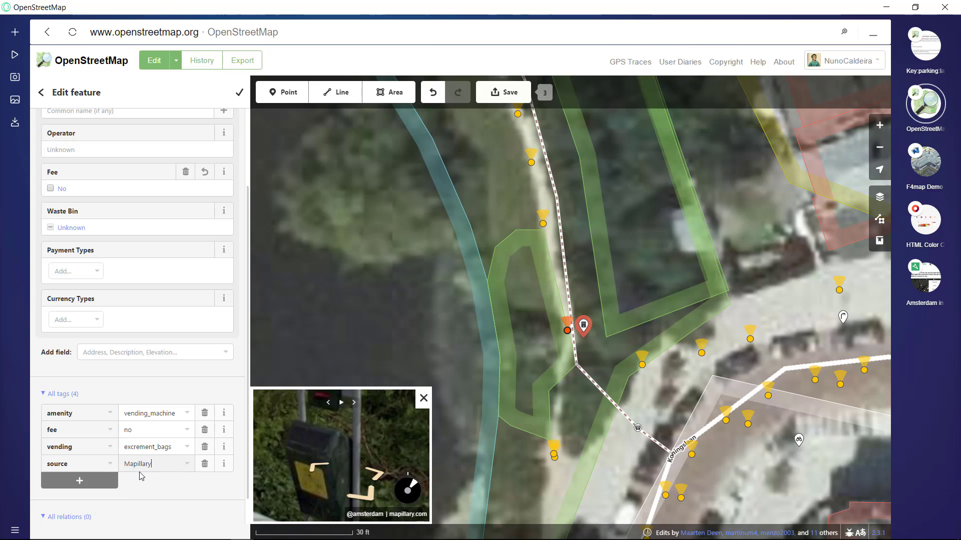
left_click(407, 431)
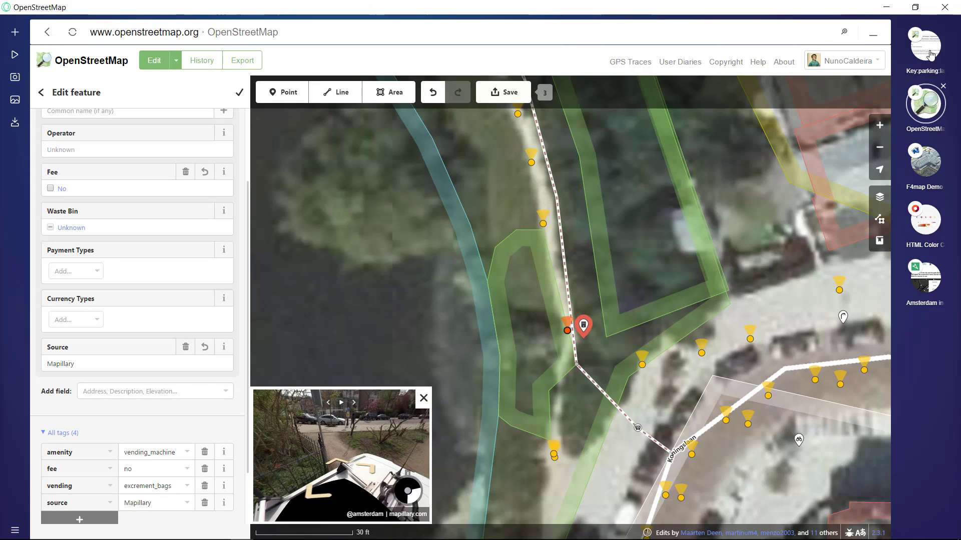
left_click(925, 161)
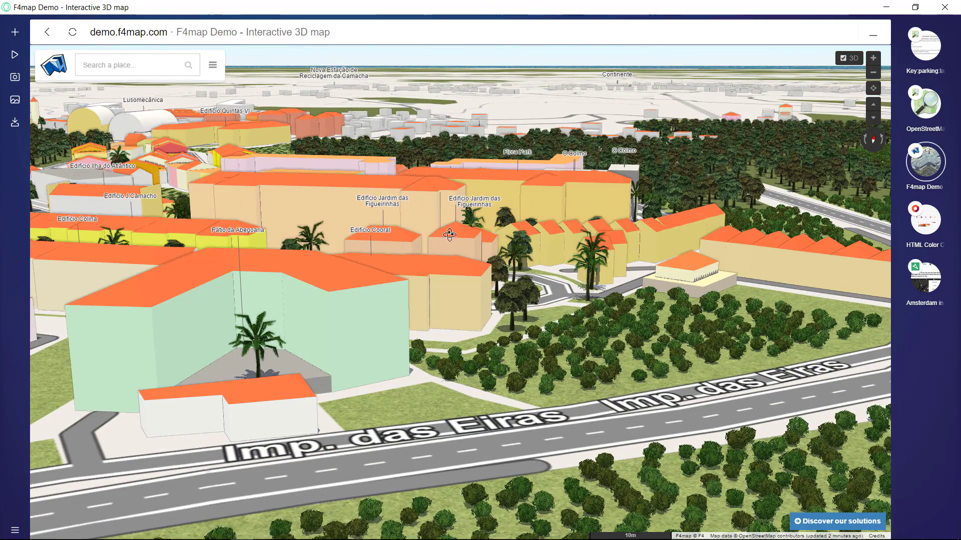
scroll(449, 234, "up", 2)
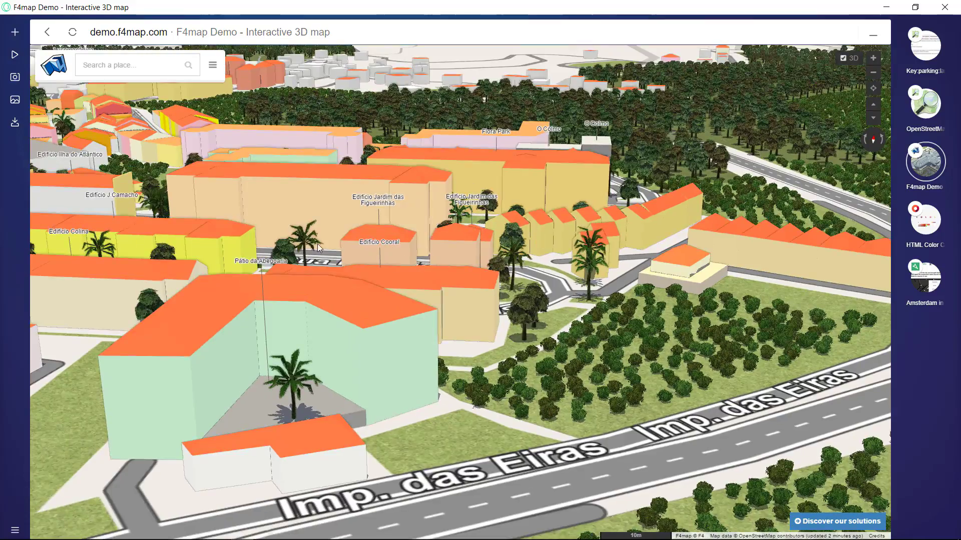
scroll(318, 248, "down", 2)
scroll(251, 242, "down", 2)
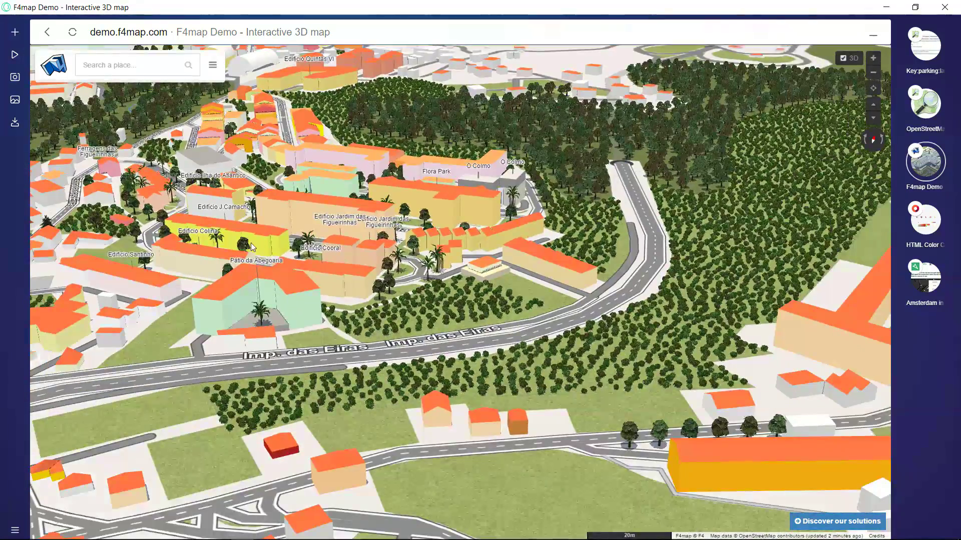
left_click_drag(250, 242, 283, 283)
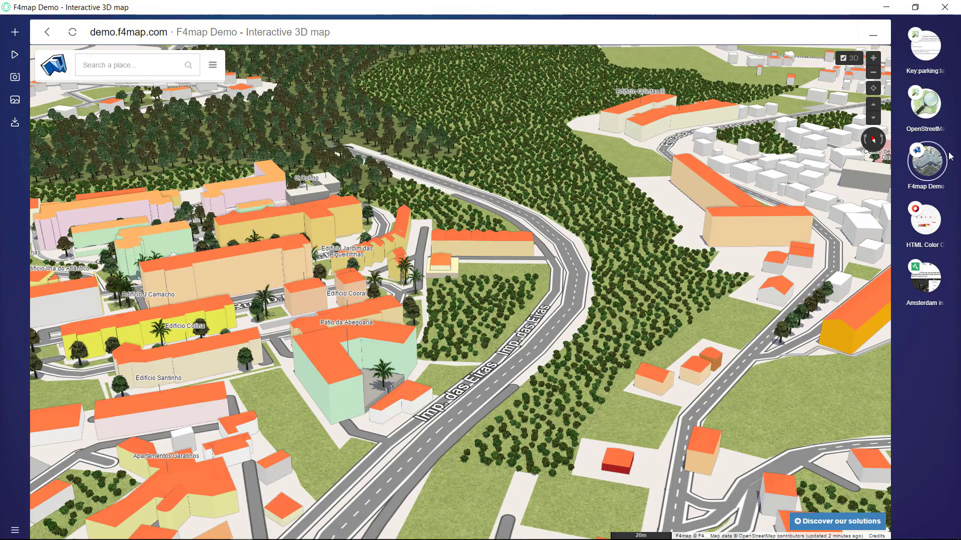
mouse_move(925, 104)
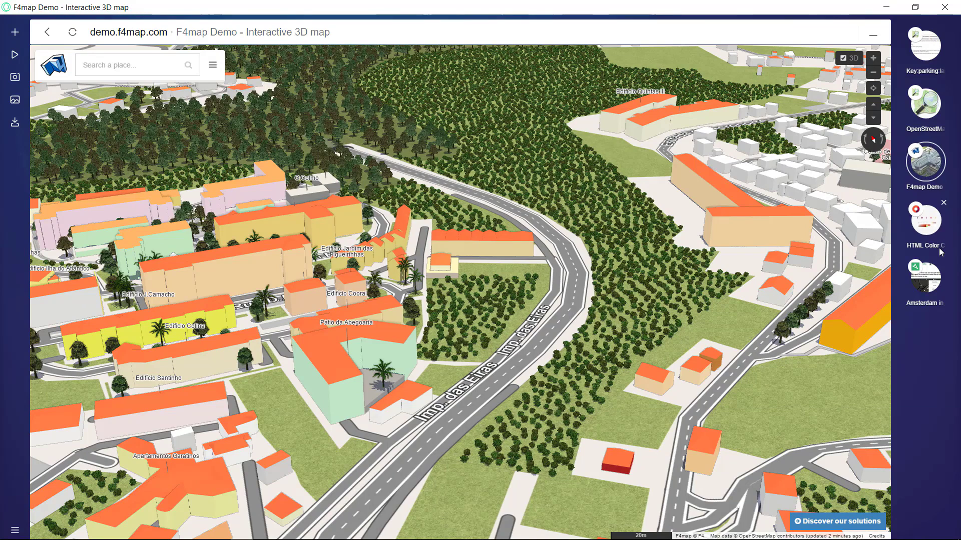
left_click(924, 117)
left_click_drag(388, 433, 352, 471)
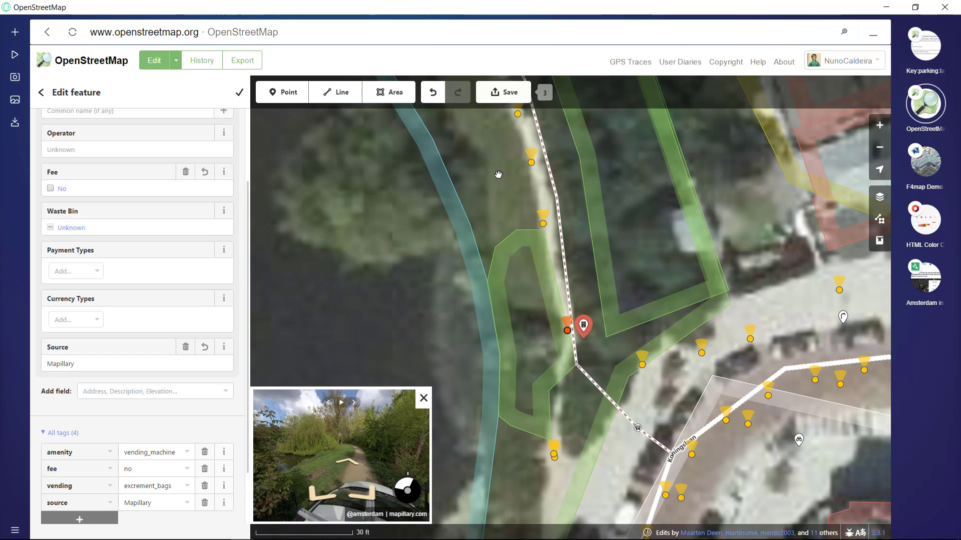
Advance the street photos to the lakeside and inspect the forest area beside the path
scroll(498, 174, "up", 3)
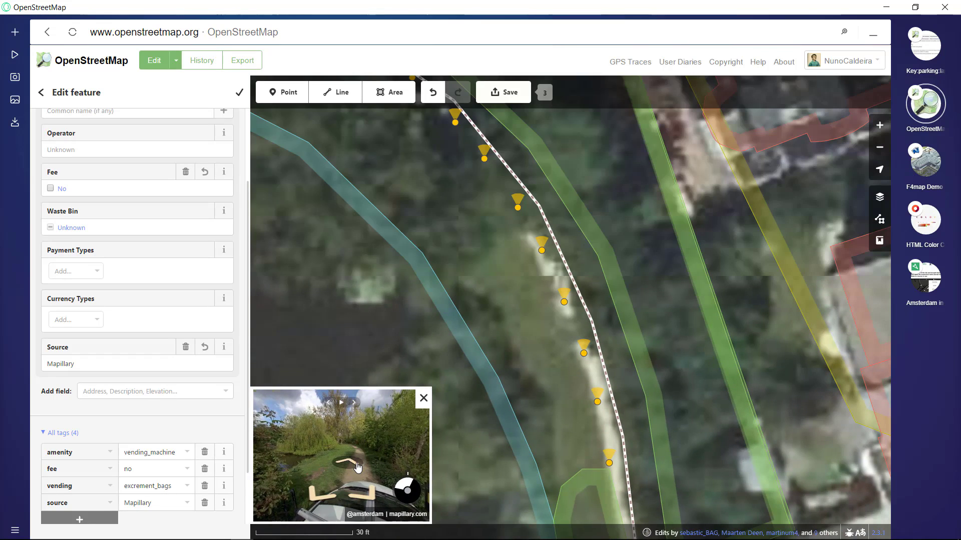
left_click(357, 464)
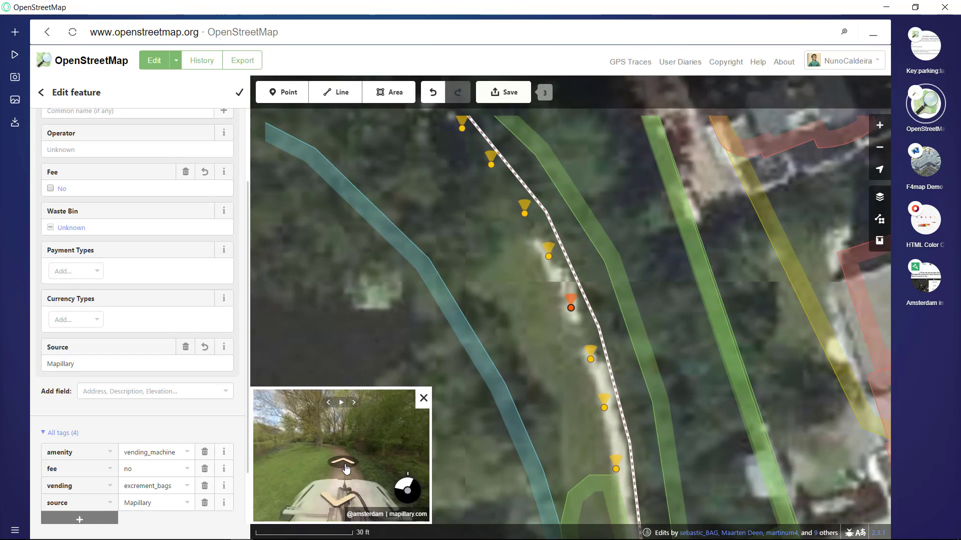
left_click(346, 469)
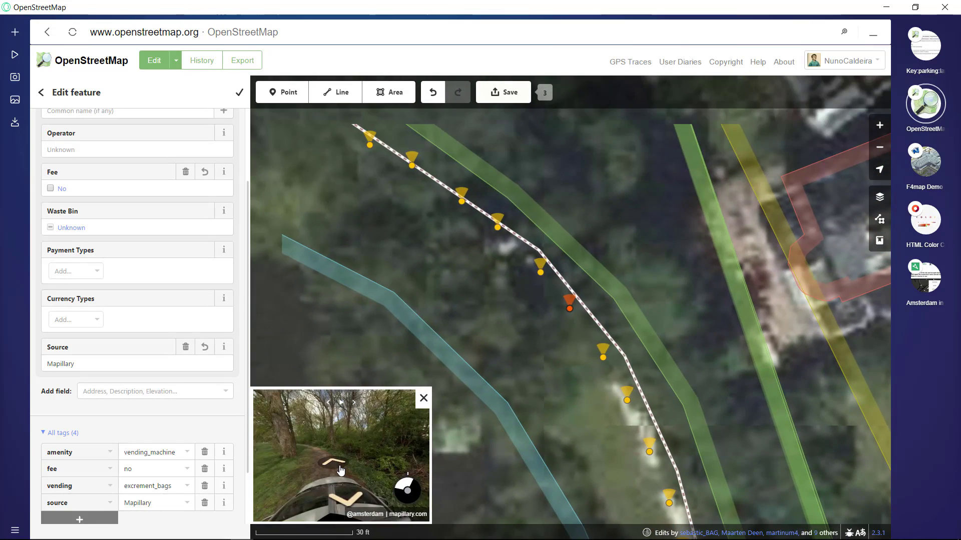
left_click(340, 471)
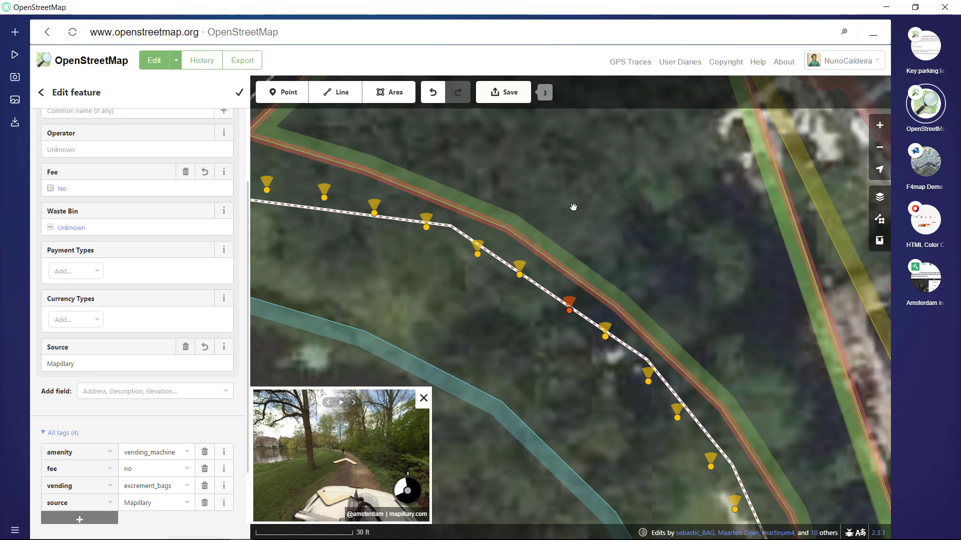
left_click(532, 242)
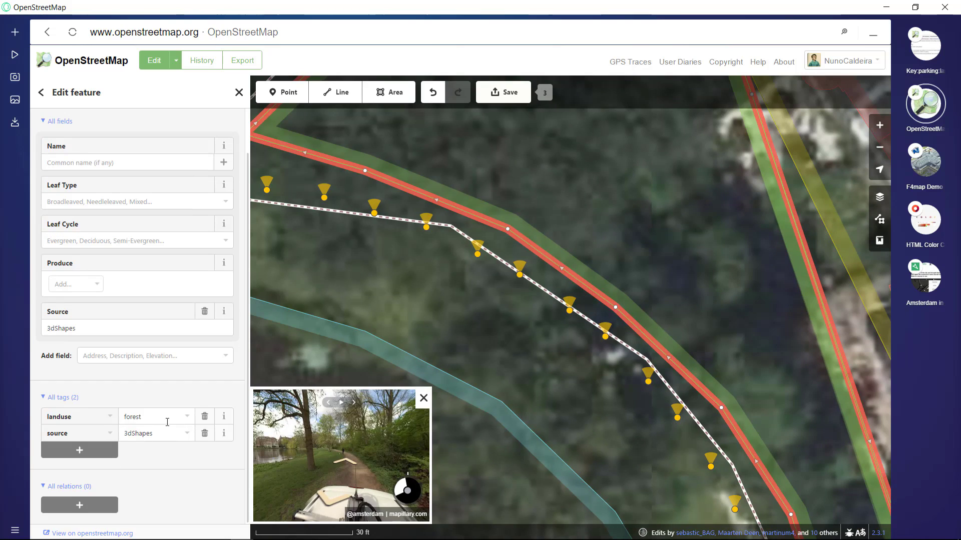
Follow the Mapillary photos further along the footpath onto the branching path
left_click(342, 464)
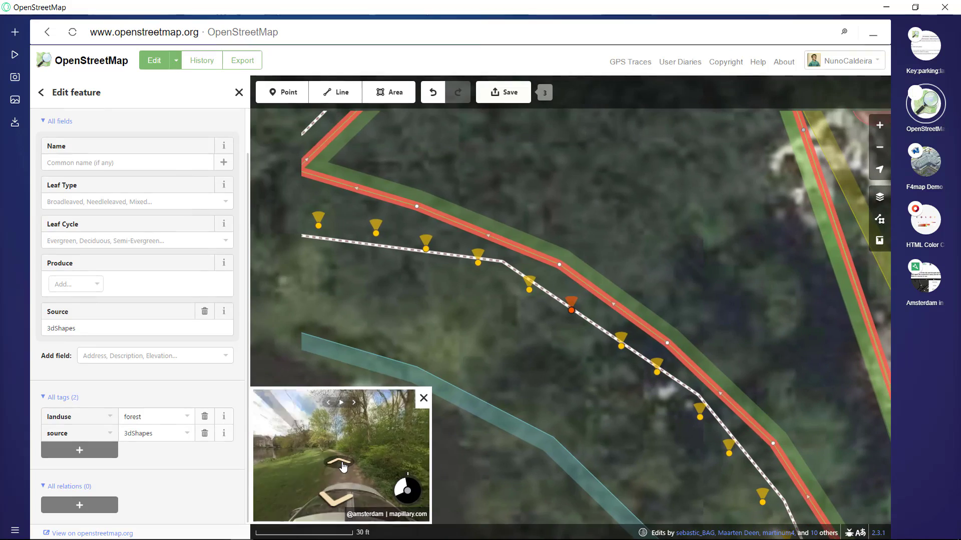
left_click(343, 465)
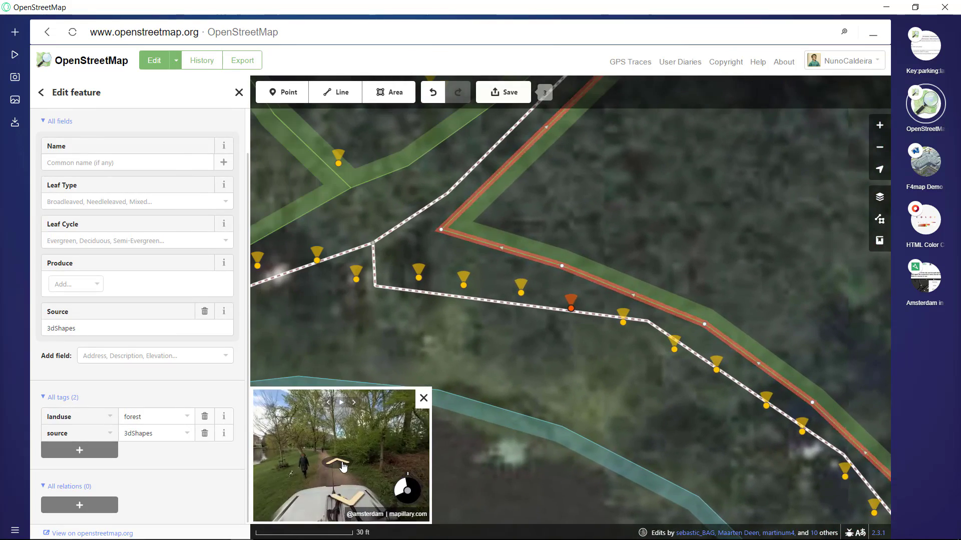
left_click(343, 465)
left_click(343, 467)
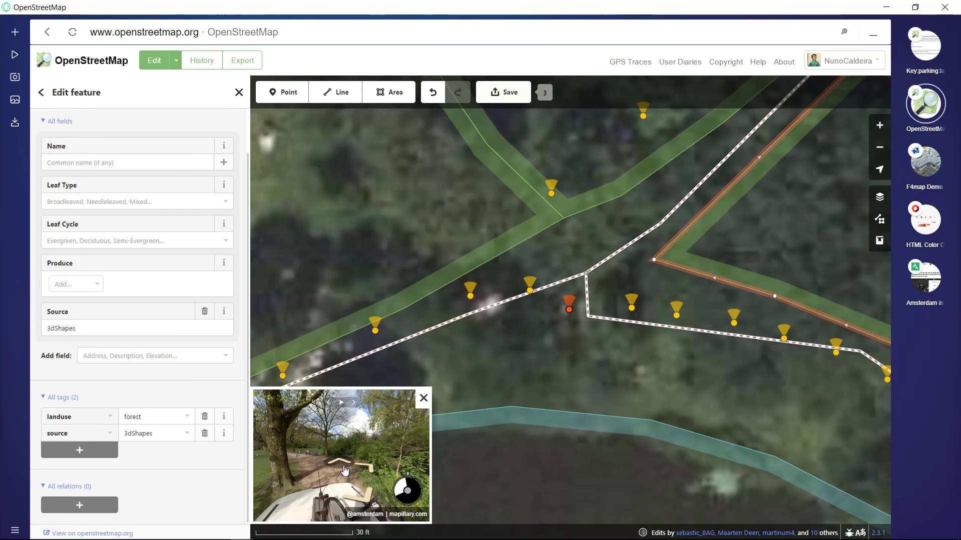
left_click(343, 470)
left_click(344, 469)
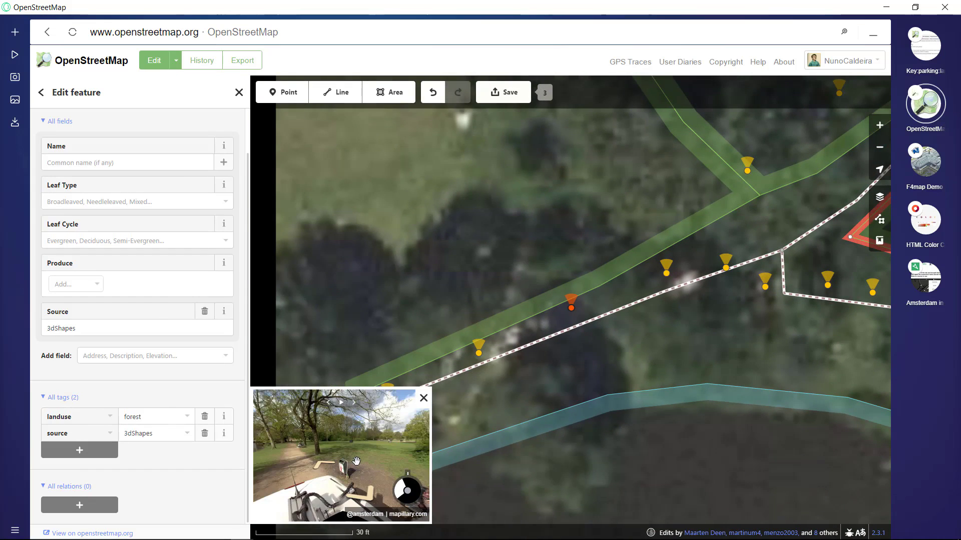
Place a new point beside the footpath at the benches, redoing a misplaced first attempt
left_click(272, 447)
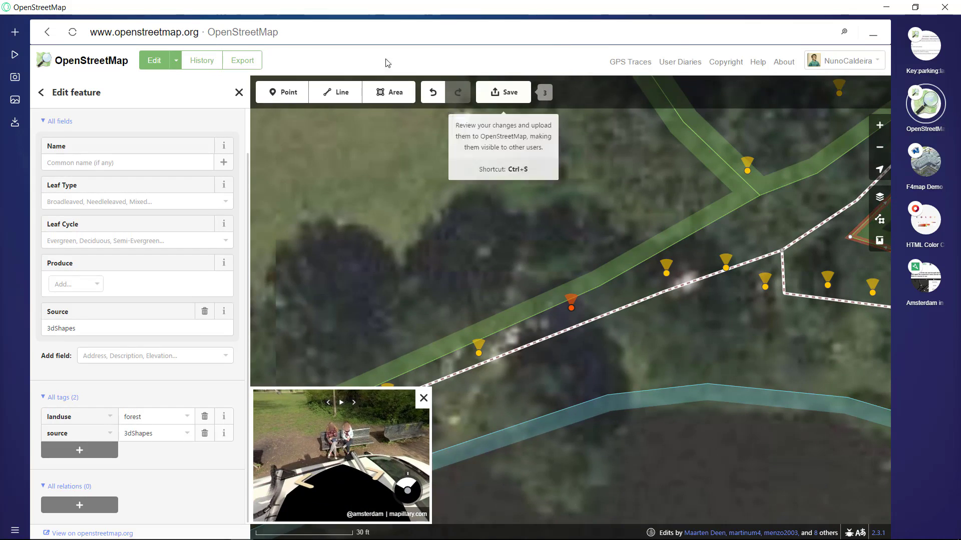
left_click(293, 95)
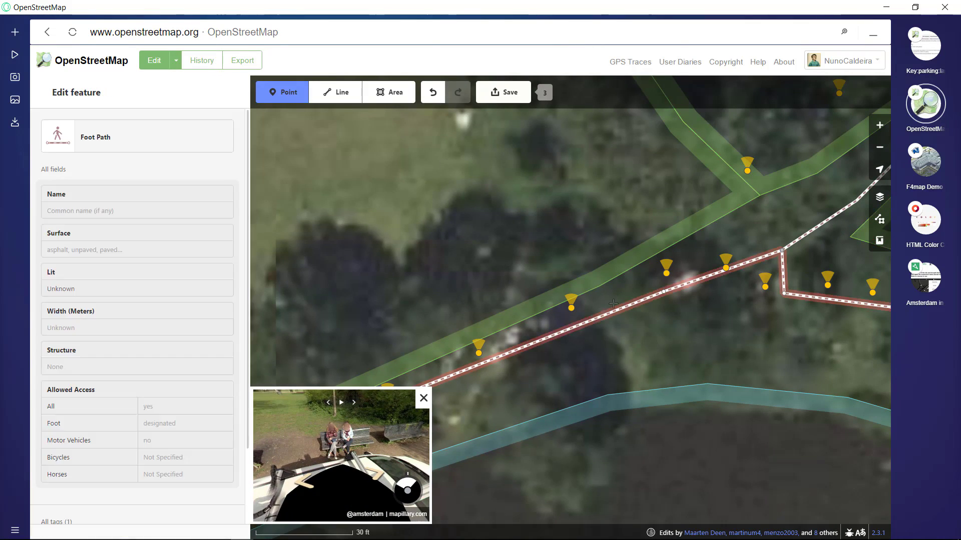
left_click(570, 309)
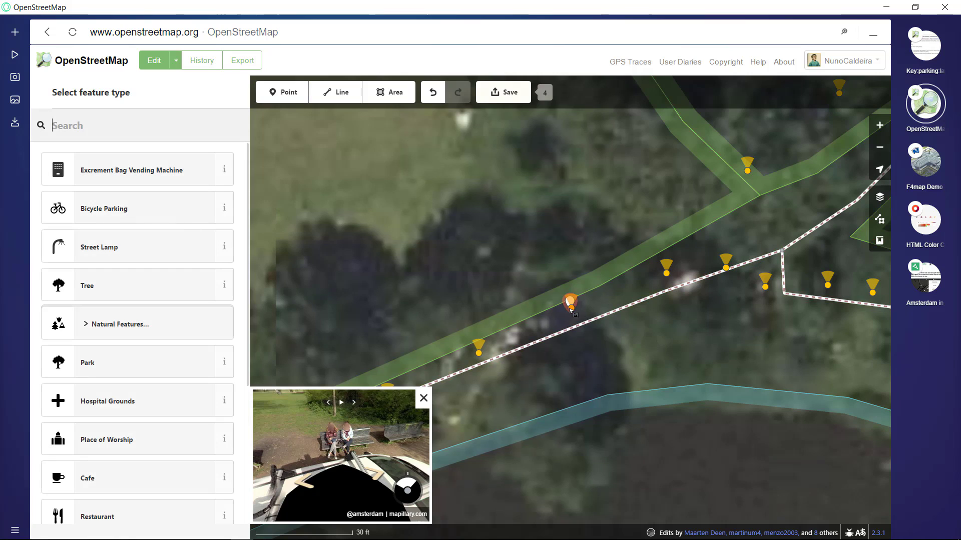
key("ctrl+z")
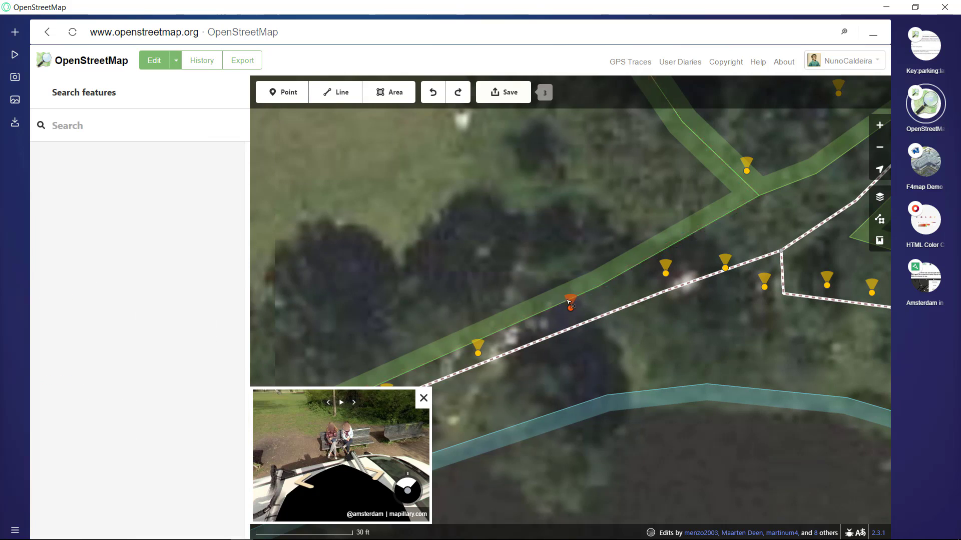
left_click(278, 91)
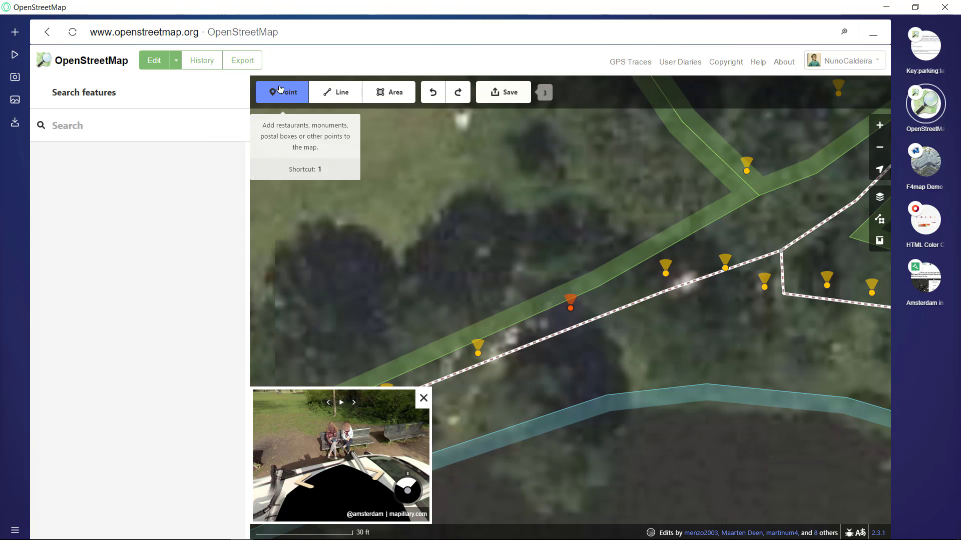
left_click(578, 281)
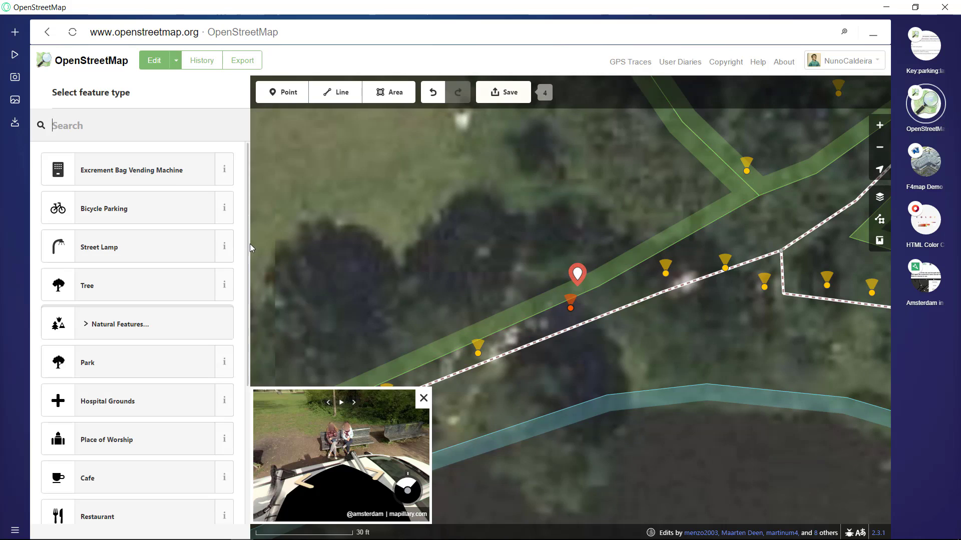
Make the point a Bench with a backrest and colour=green
type("bench")
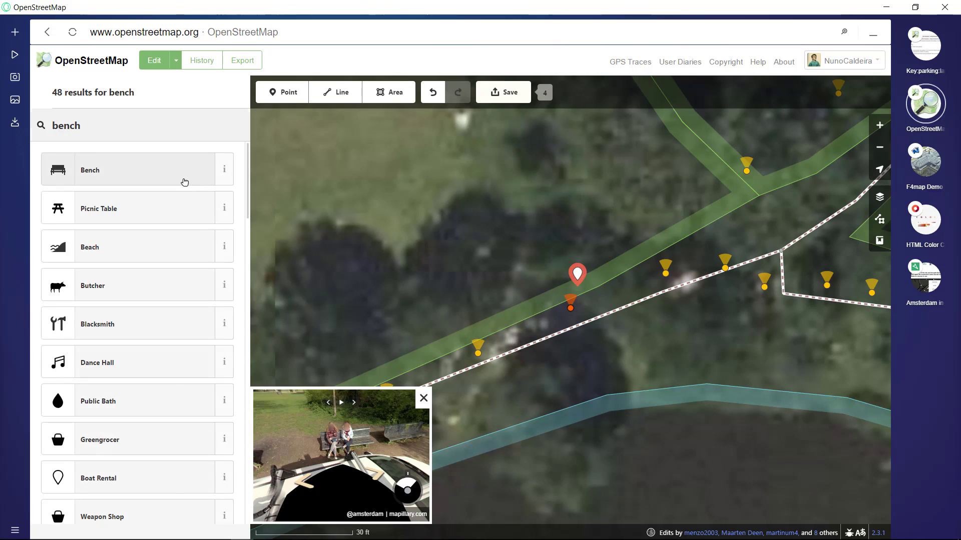
left_click(184, 181)
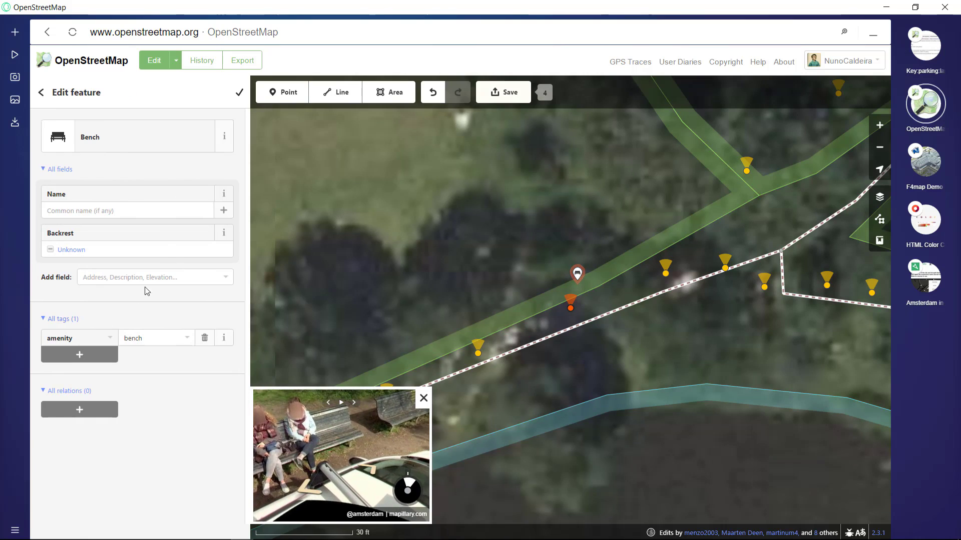
left_click(193, 250)
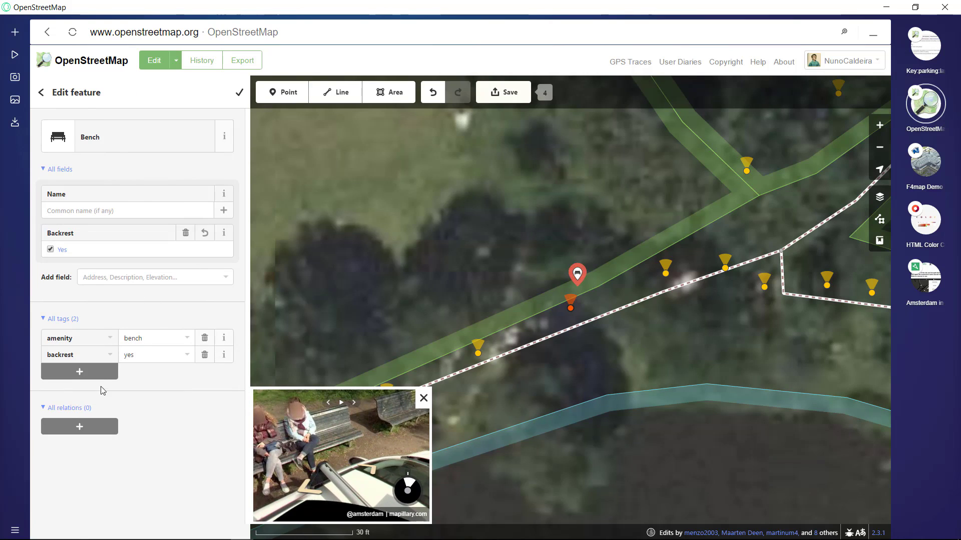
left_click(98, 372)
type("co")
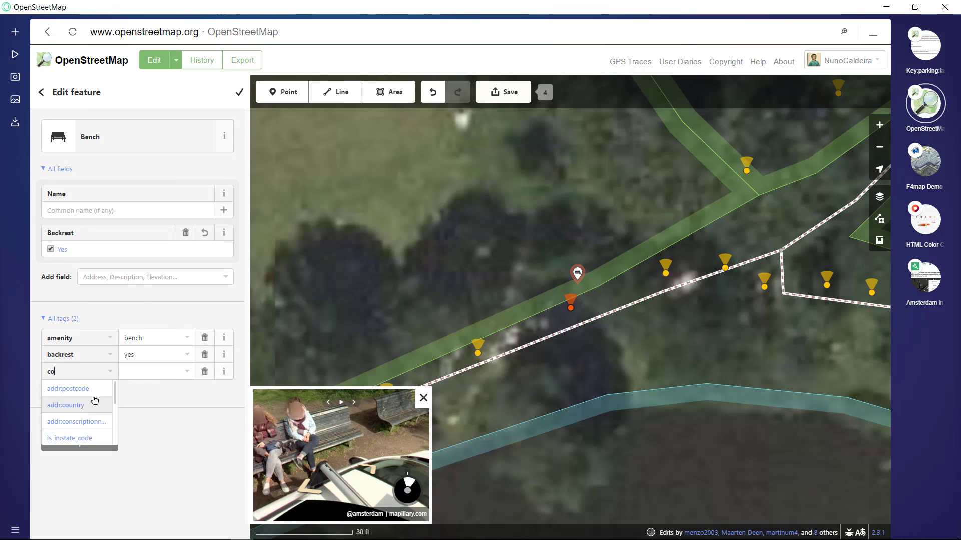
type("lo")
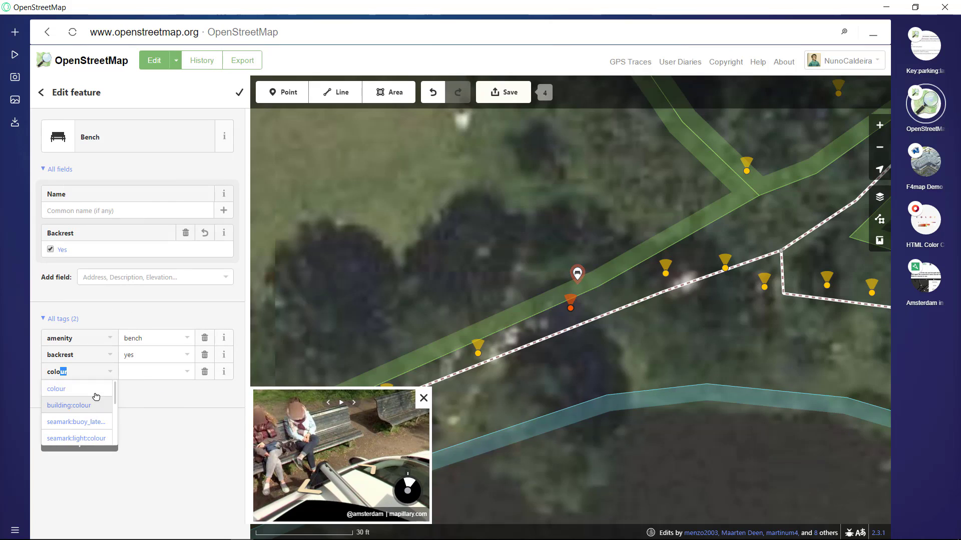
key("Tab")
type("green")
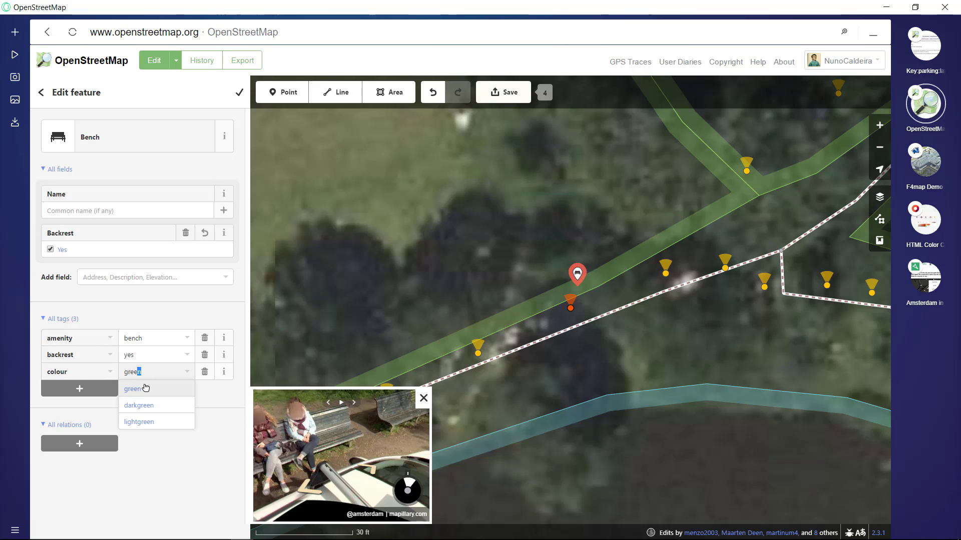
left_click(146, 390)
Add the tag capacity=4 to the bench
left_click(93, 395)
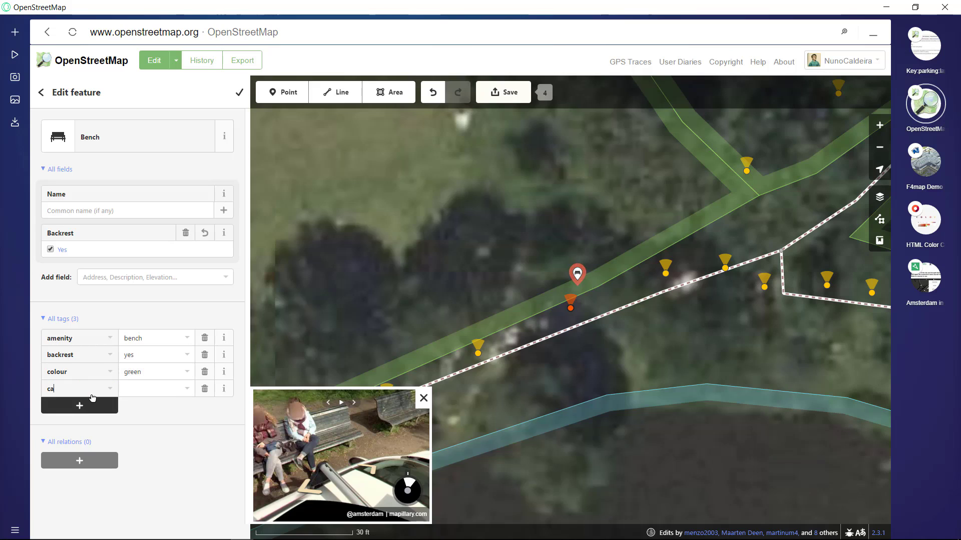
type("cap")
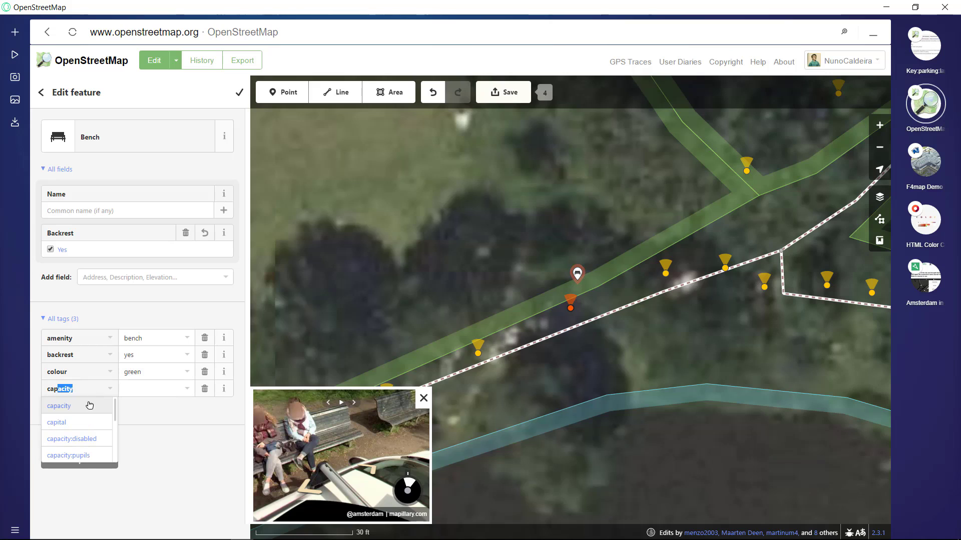
left_click(89, 405)
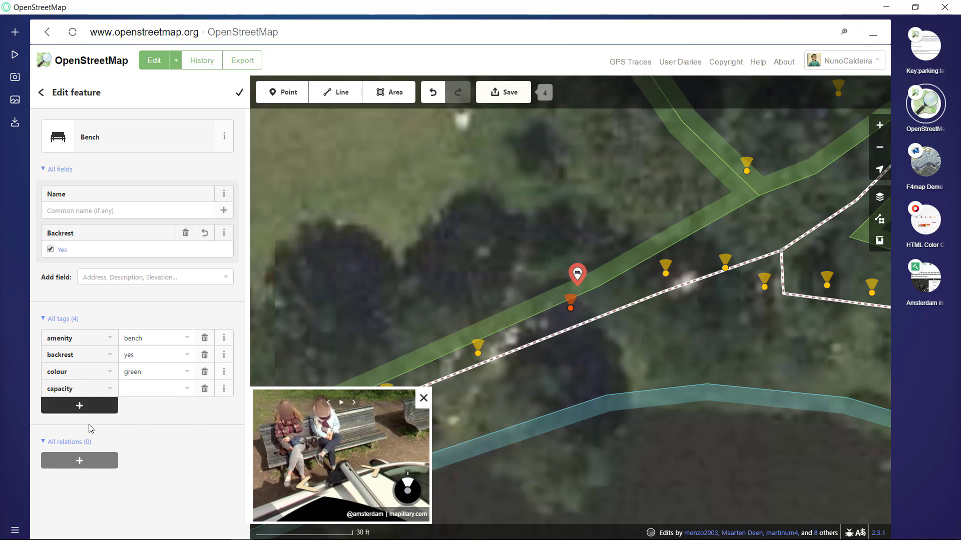
left_click(167, 390)
type("4")
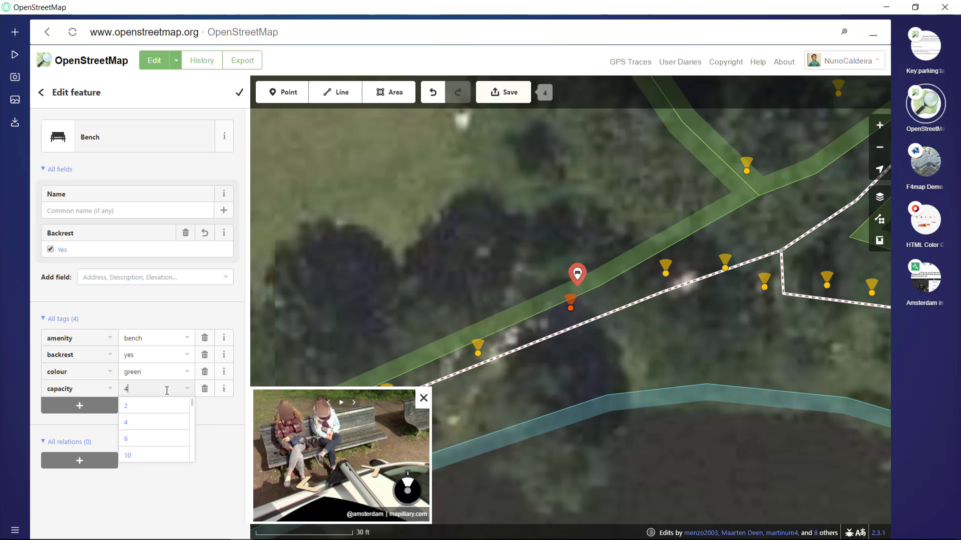
left_click(91, 422)
Add the tag source=Mapillary to the bench, fixing the autocompleted key
type("soo")
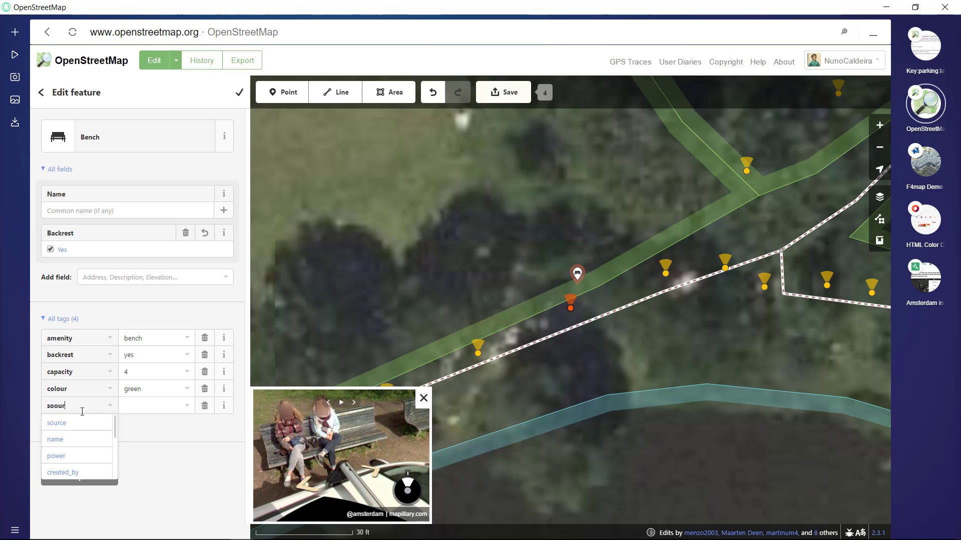
key("BackSpace")
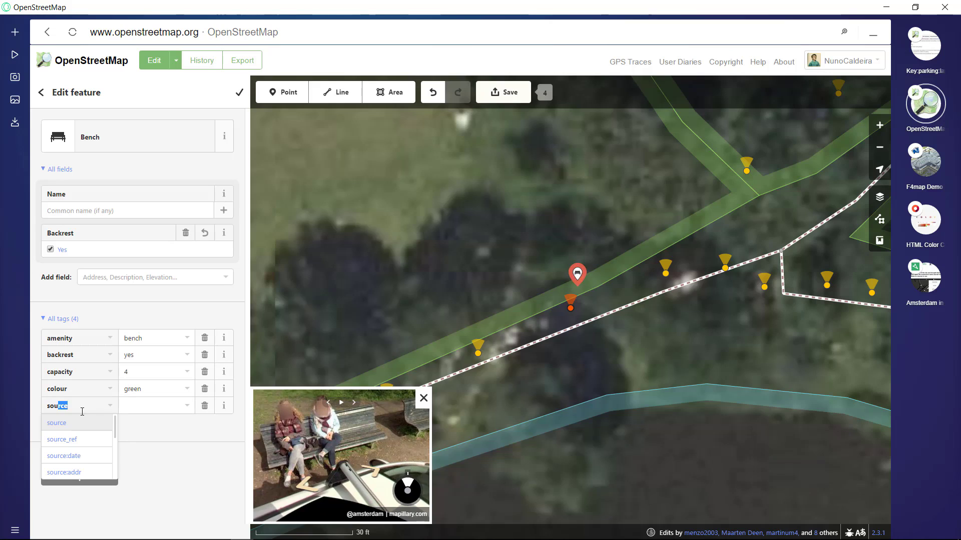
key("Down")
key("Tab")
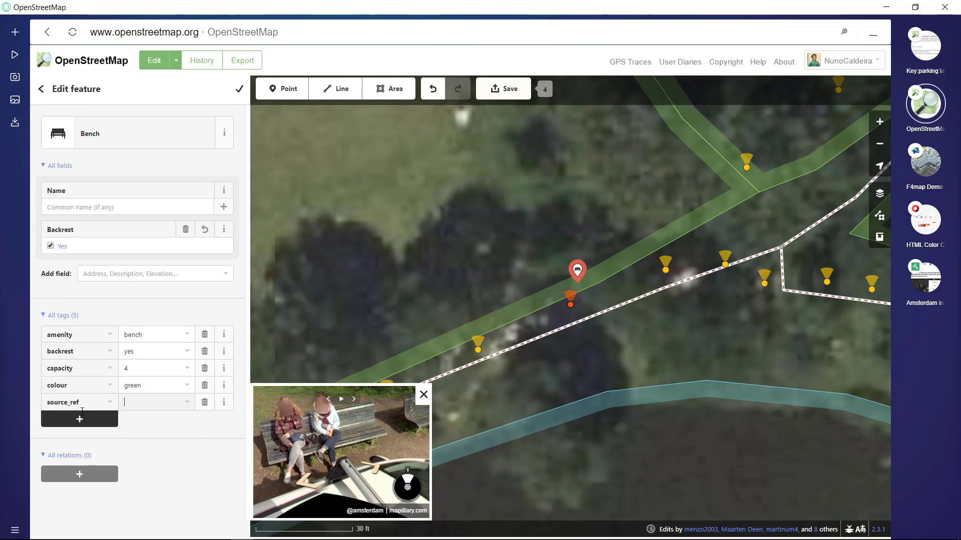
left_click_drag(80, 403, 66, 402)
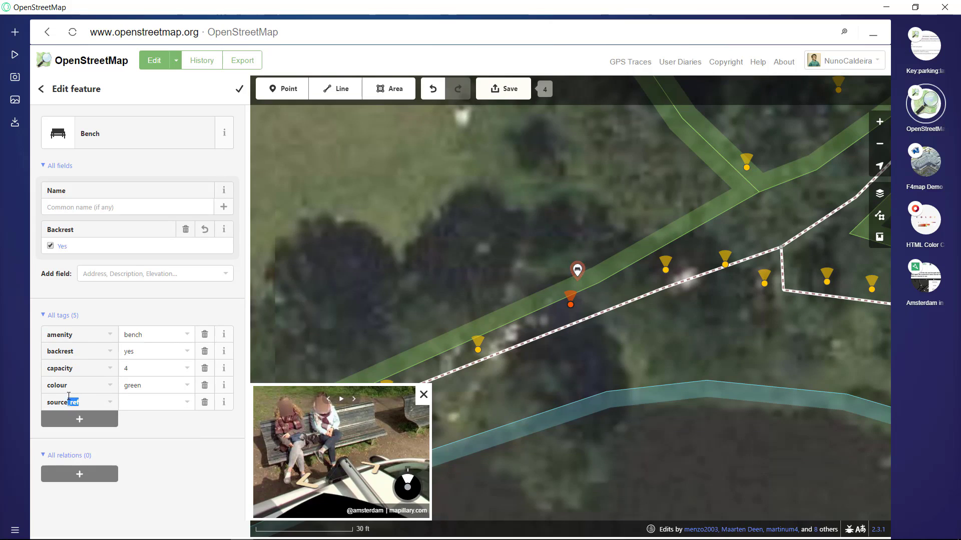
key("BackSpace")
left_click(158, 397)
type("Mapillary")
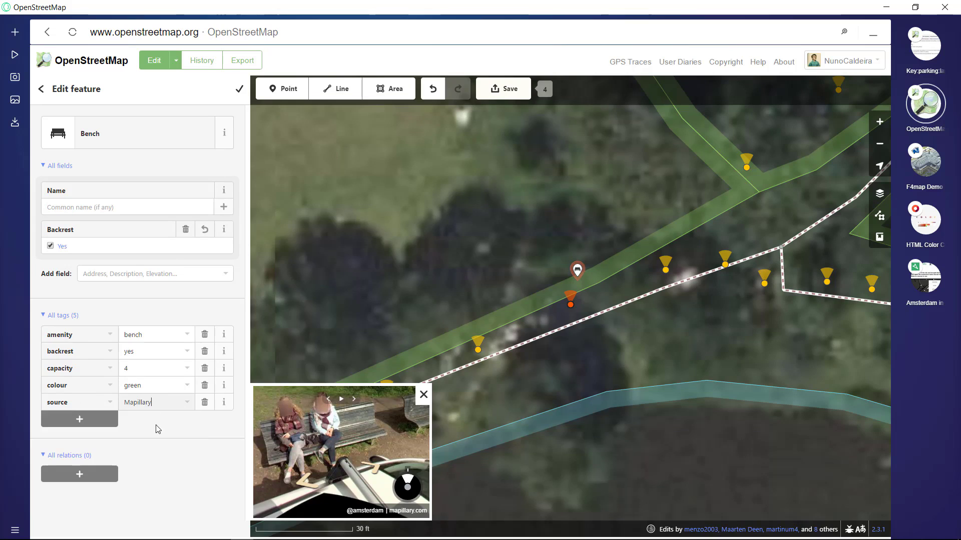
left_click(158, 429)
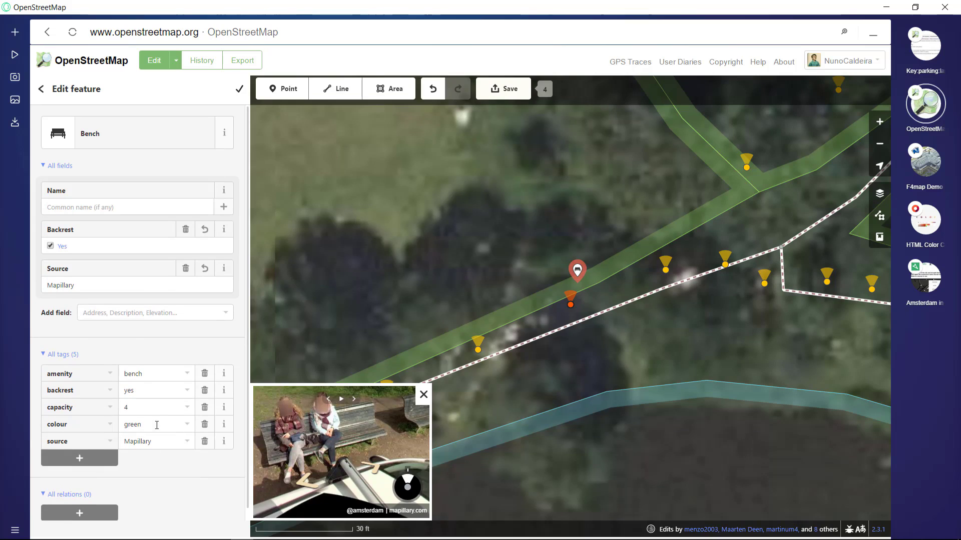
scroll(353, 444, "down", 3)
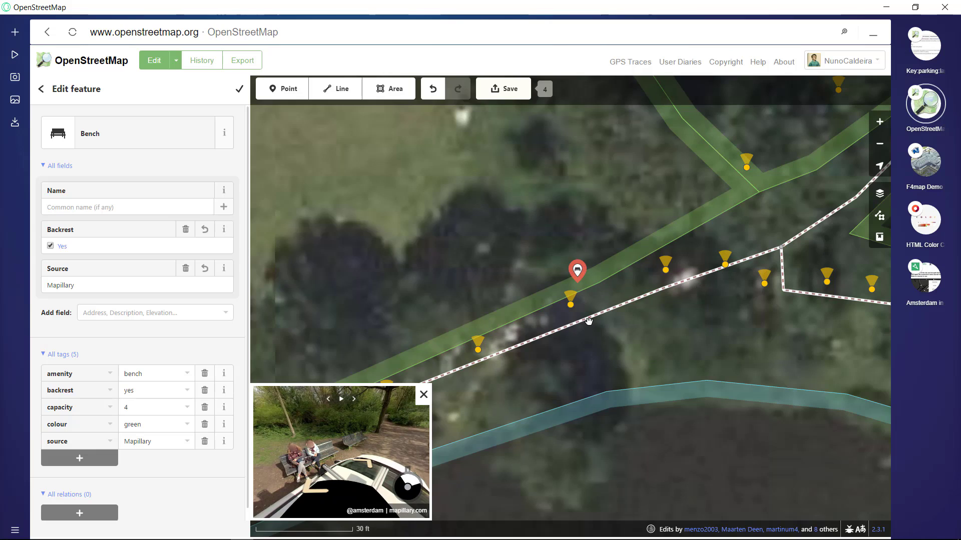
Paste a copy of the green bench at a second spot beside the path
left_click(602, 265)
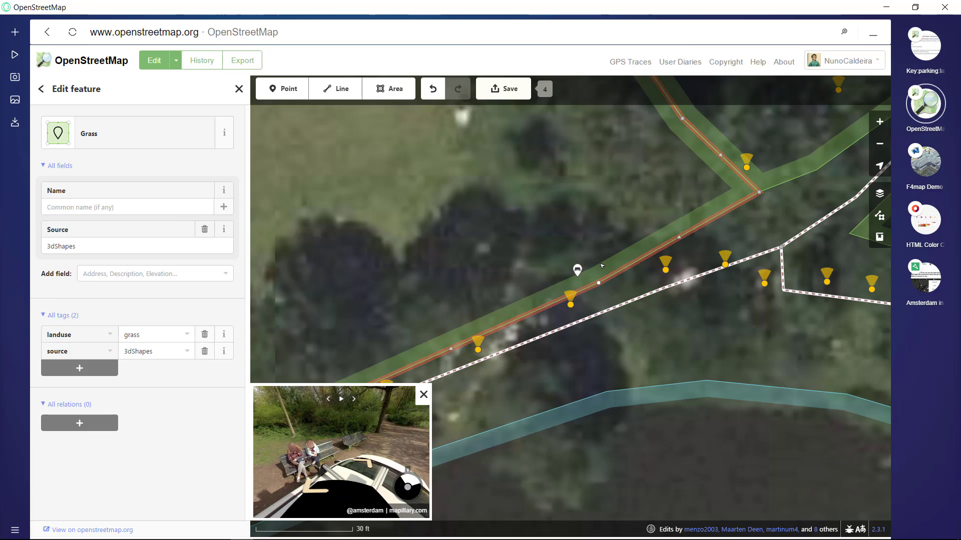
key("ctrl+v")
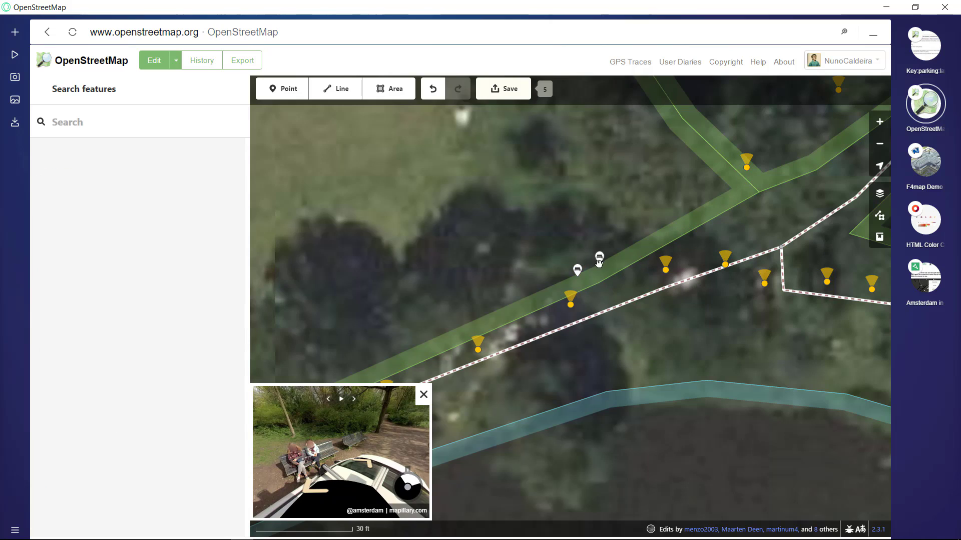
left_click(600, 264)
left_click_drag(301, 452, 359, 452)
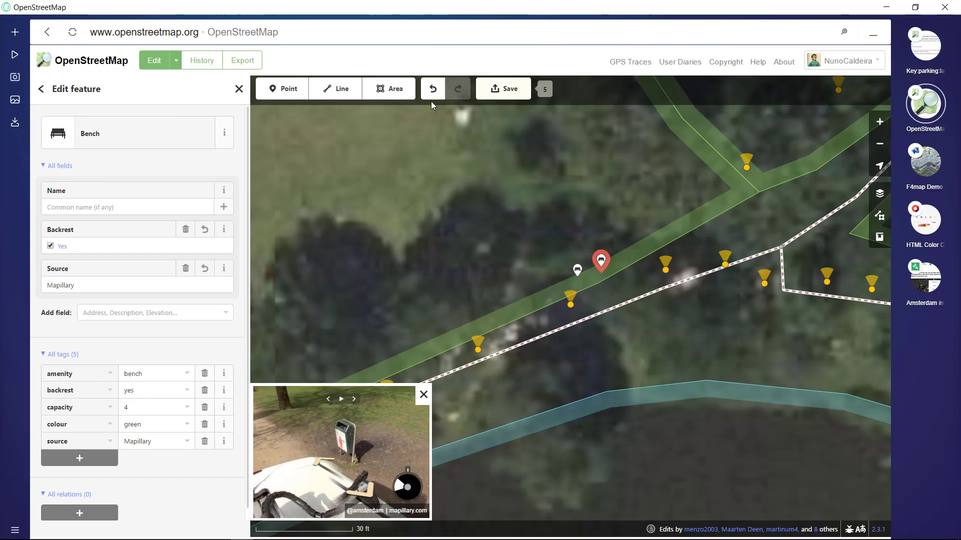
Add a Waste Basket point tagged source=Mapillary
left_click(264, 92)
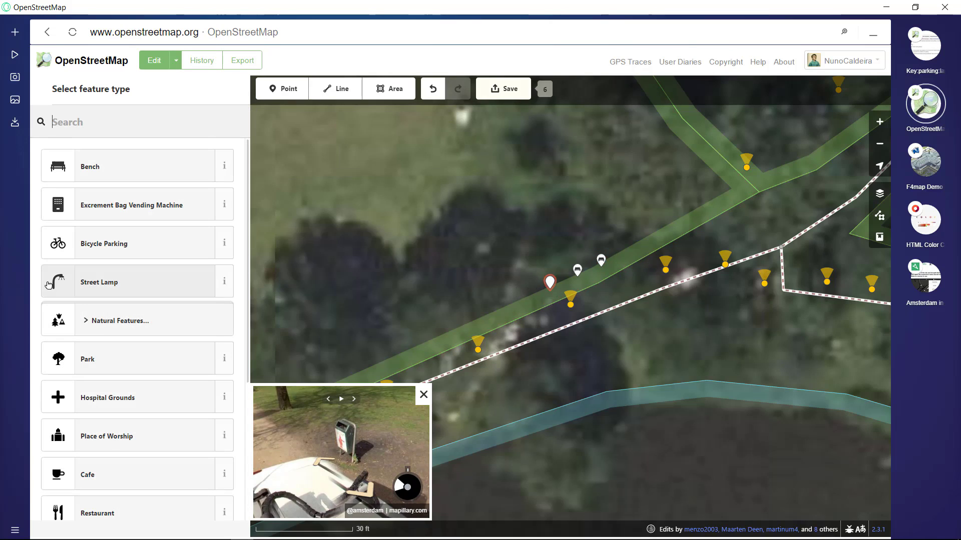
type("tras")
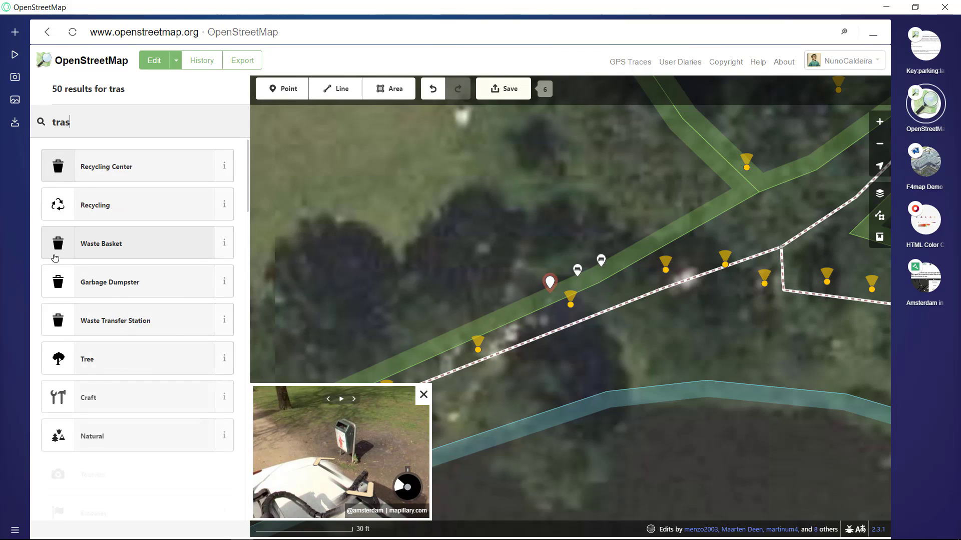
type("h")
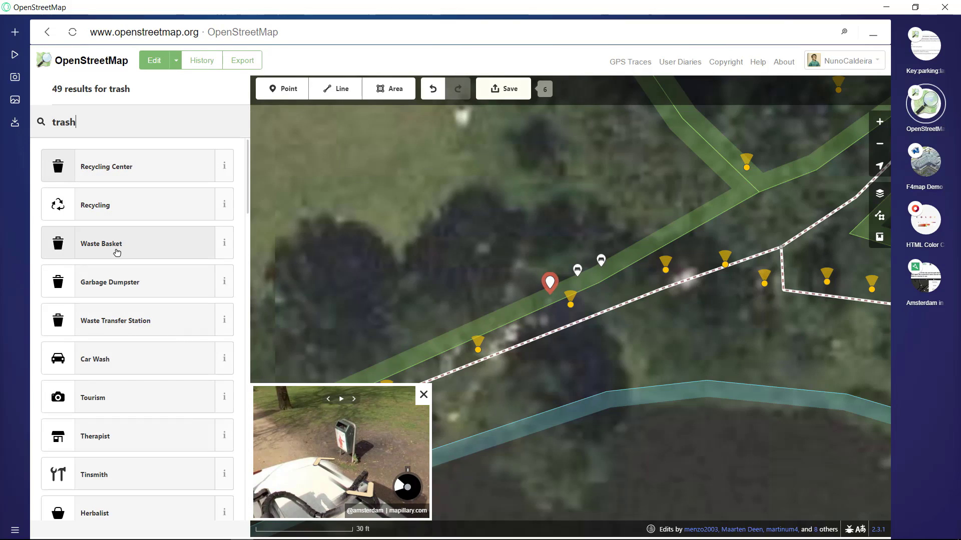
left_click(115, 244)
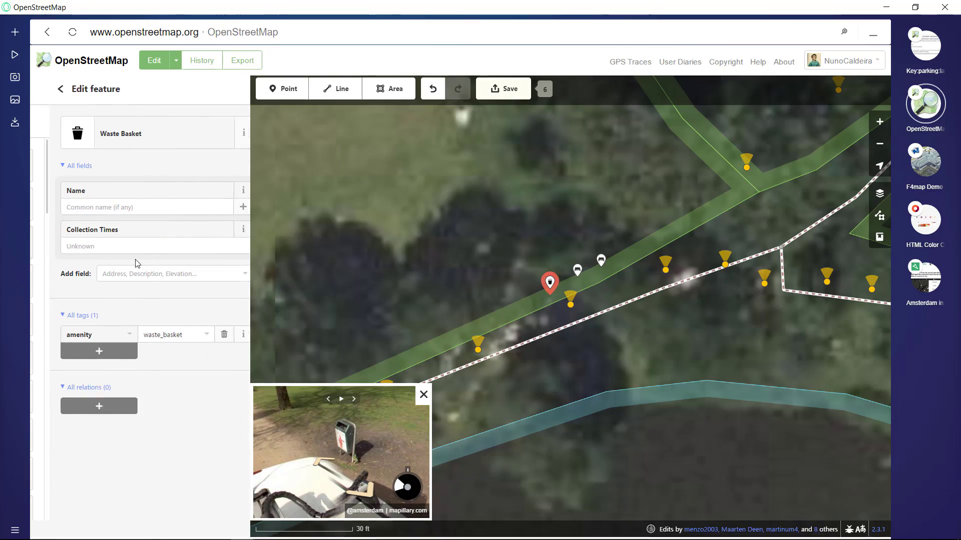
left_click(79, 351)
type("source")
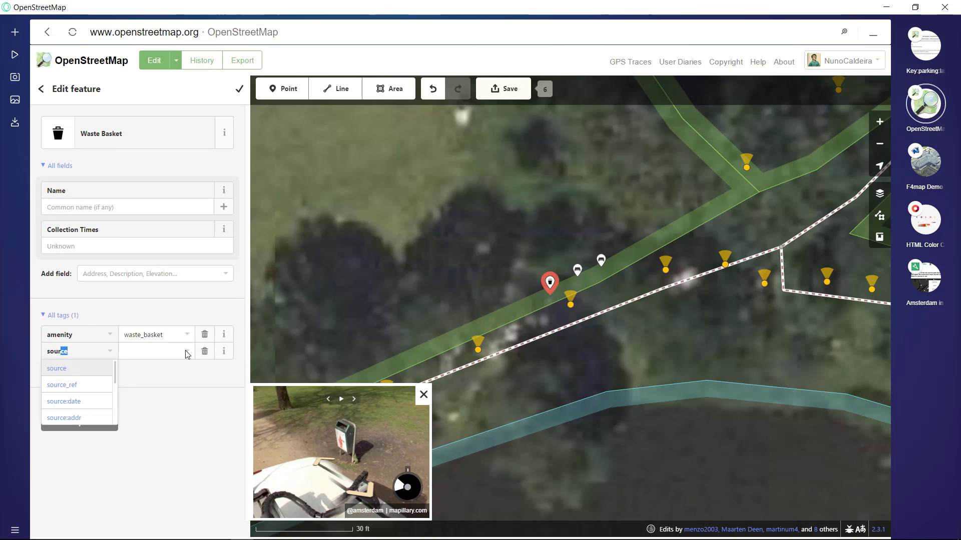
key("Tab")
type("M")
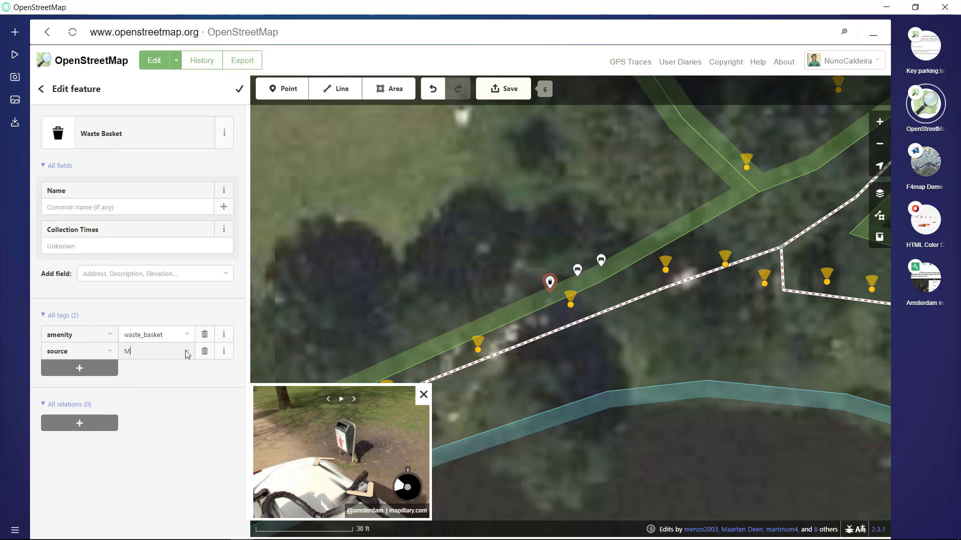
type("api")
type("llary")
Deselect the waste basket, advance the street photos, and open the bench point's details
left_click(493, 279)
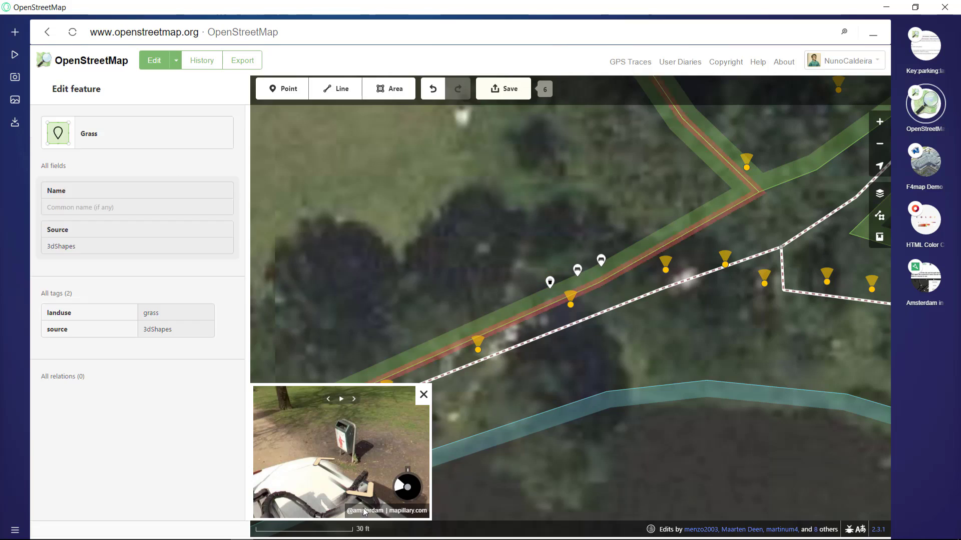
left_click(379, 463)
left_click(376, 470)
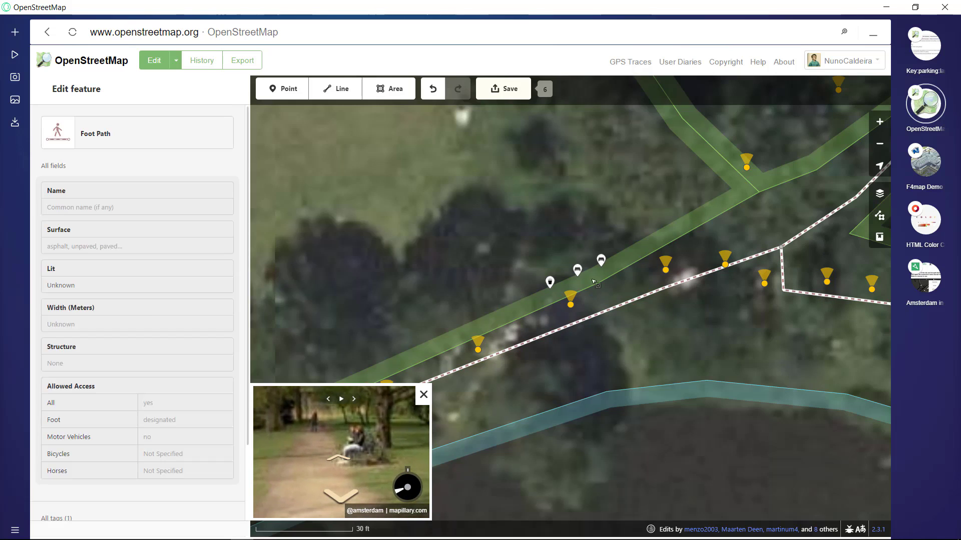
left_click(578, 270)
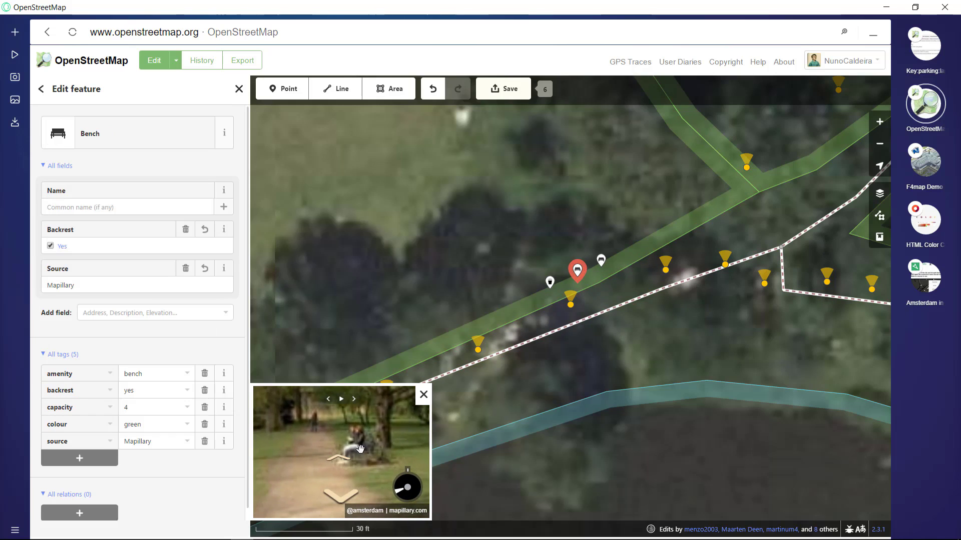
left_click(342, 461)
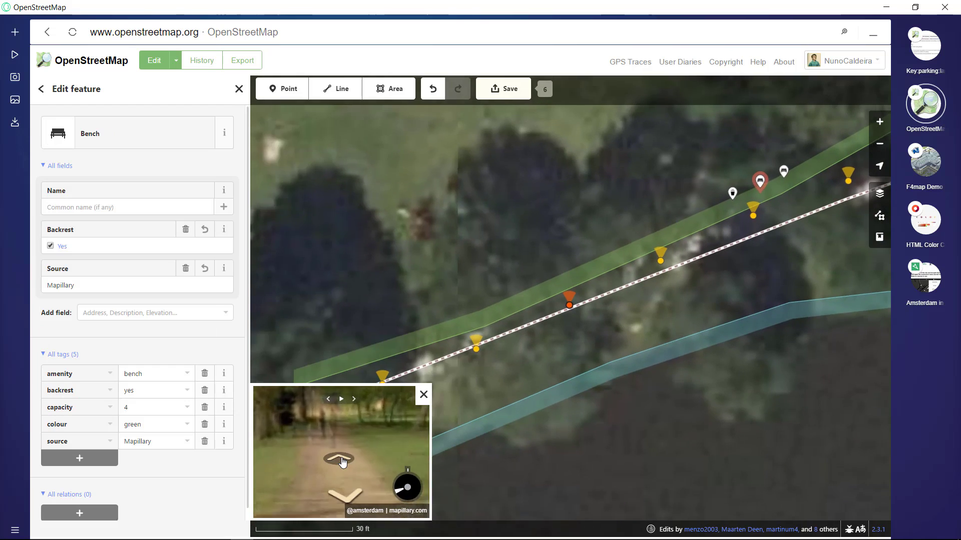
left_click(342, 460)
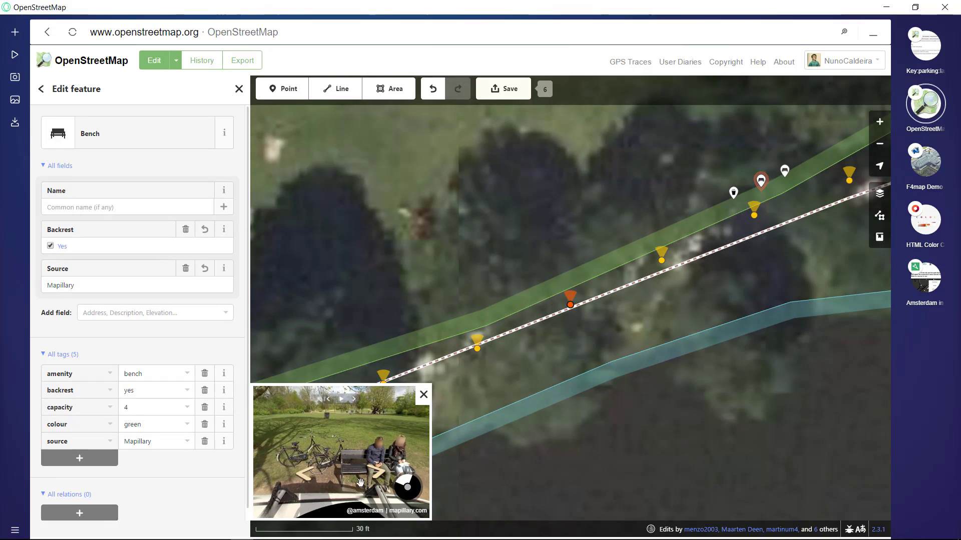
Nudge the bench point slightly down and right, then reselect it to check its tags
left_click(567, 280)
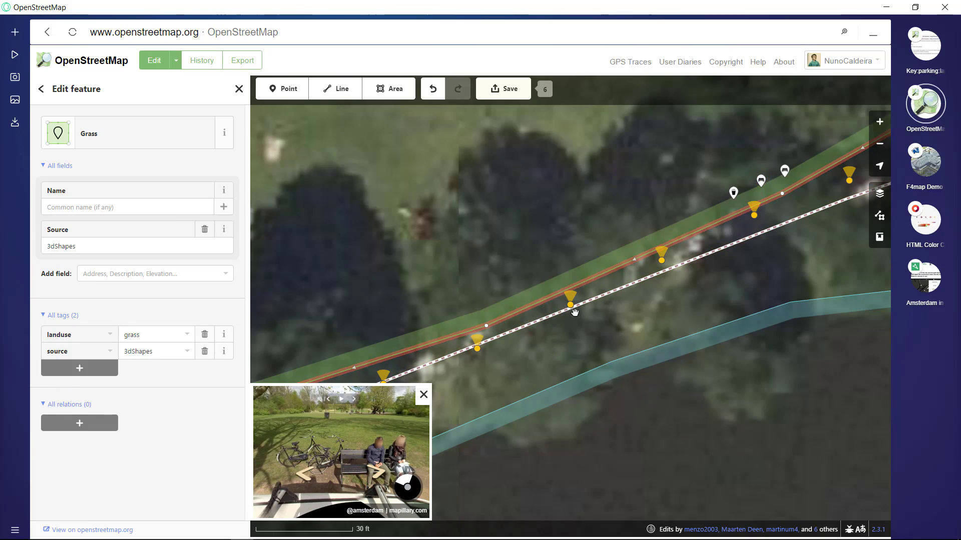
left_click(558, 273)
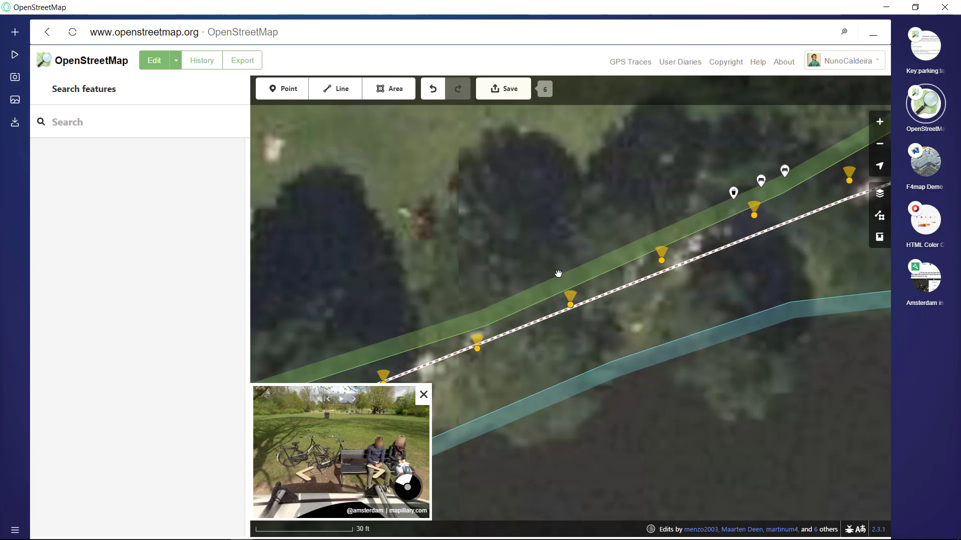
left_click_drag(558, 278, 560, 280)
left_click(561, 278)
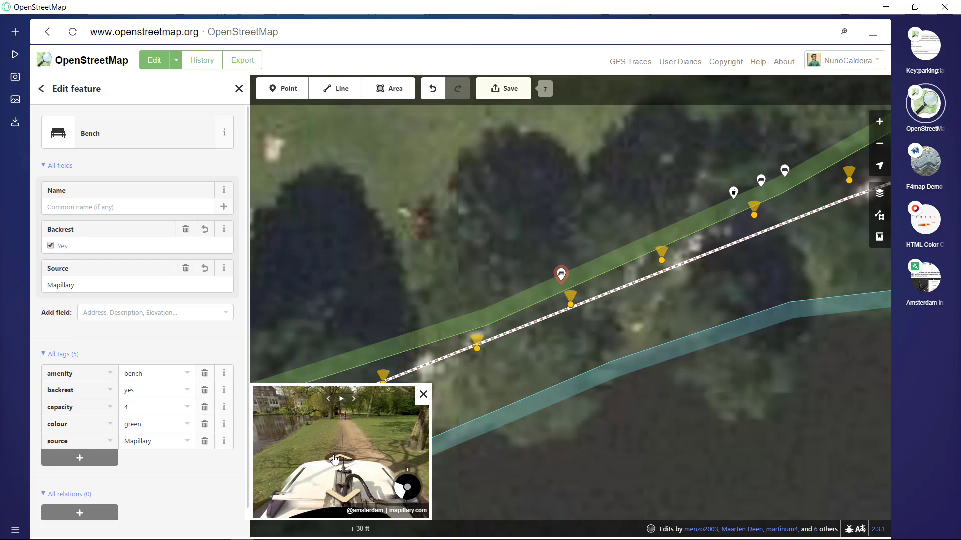
left_click(335, 458)
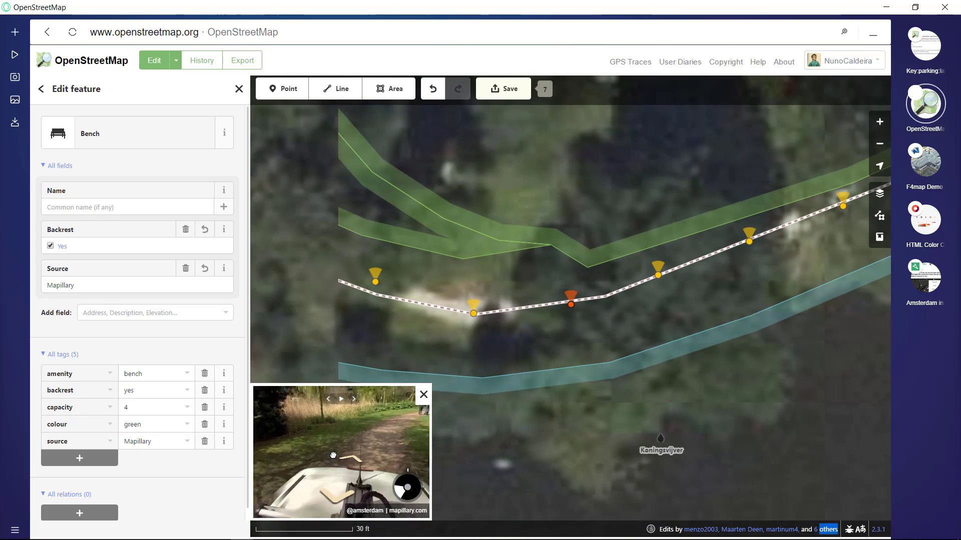
Advance the street photos to near Vondelpark and open the crossing gravel foot path's fields
left_click(335, 458)
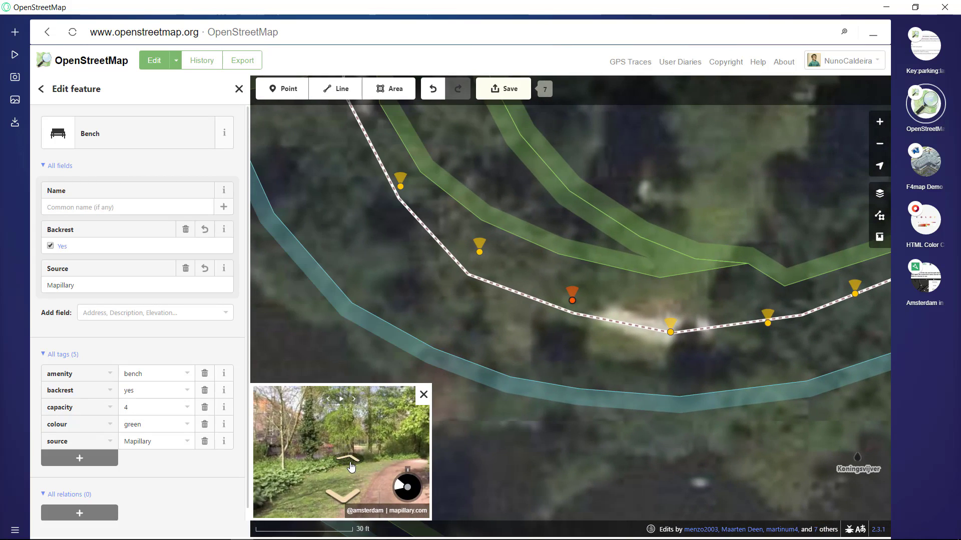
left_click(351, 467)
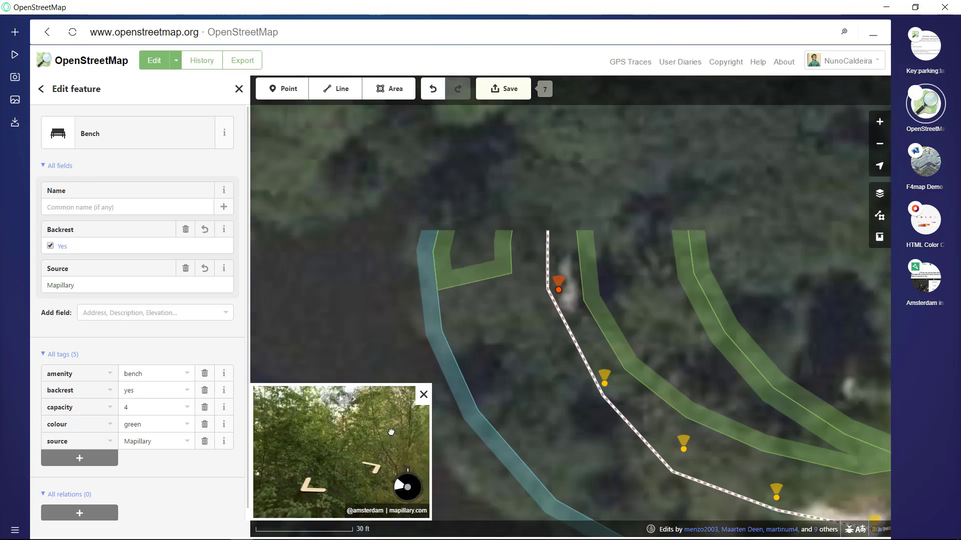
left_click(348, 466)
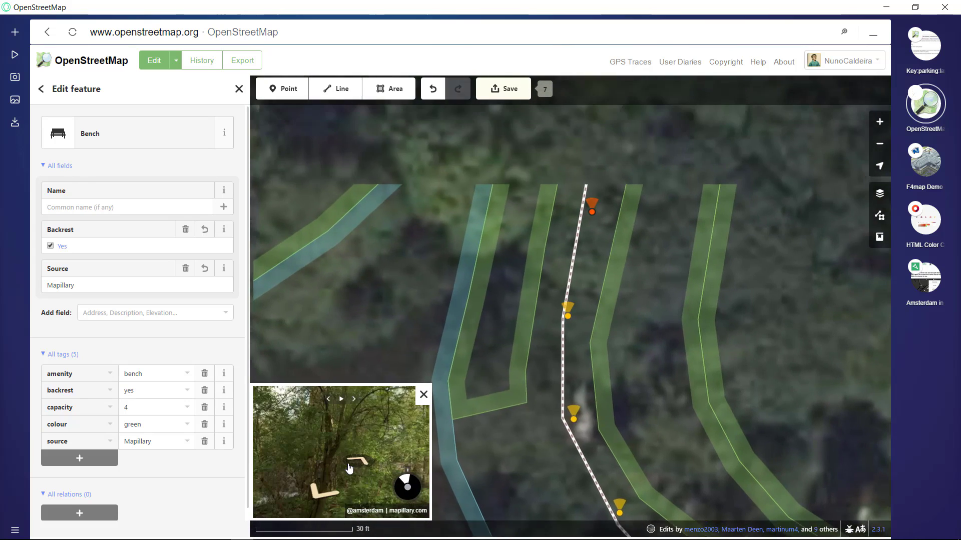
left_click(361, 450)
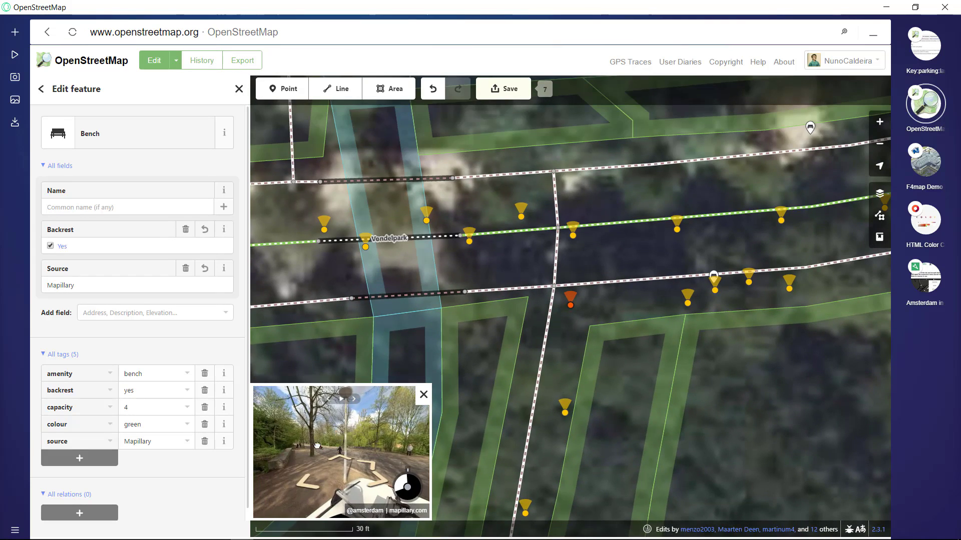
left_click(574, 286)
scroll(100, 425, "down", 2)
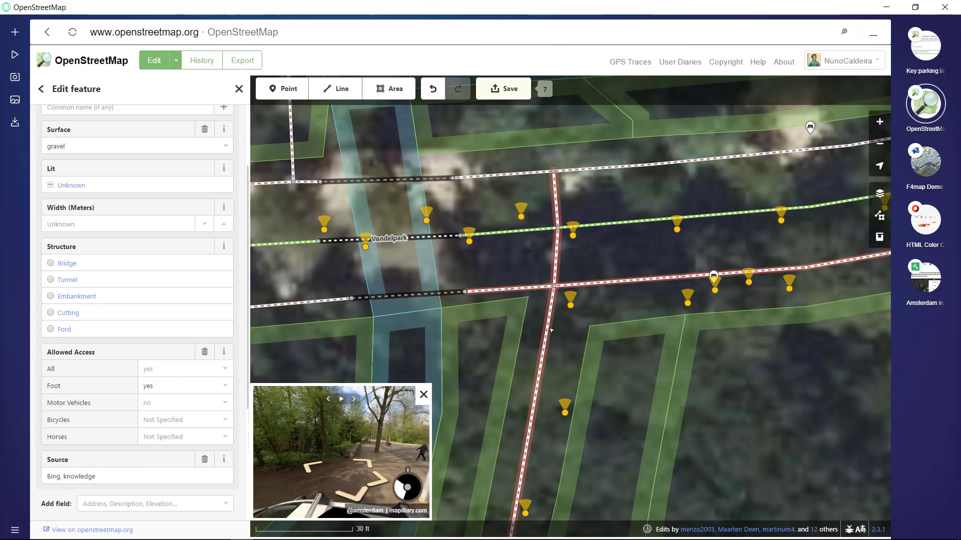
Set the crossing foot path's Surface to unpaved and deselect it
left_click(125, 147)
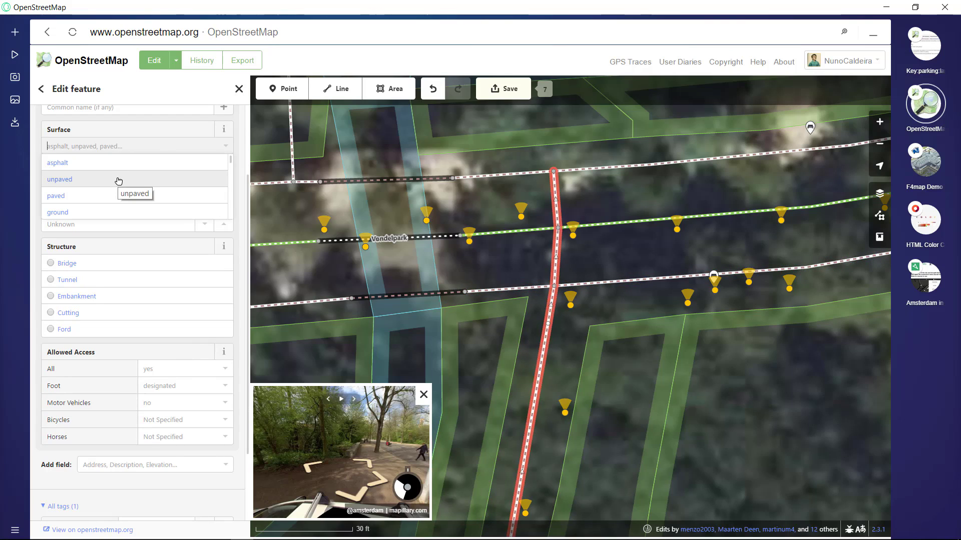
left_click(119, 181)
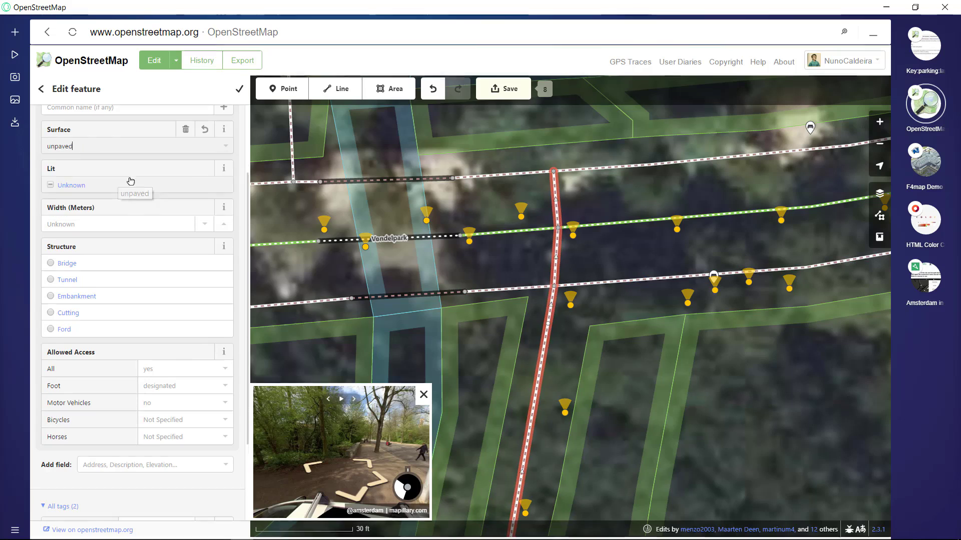
left_click(520, 269)
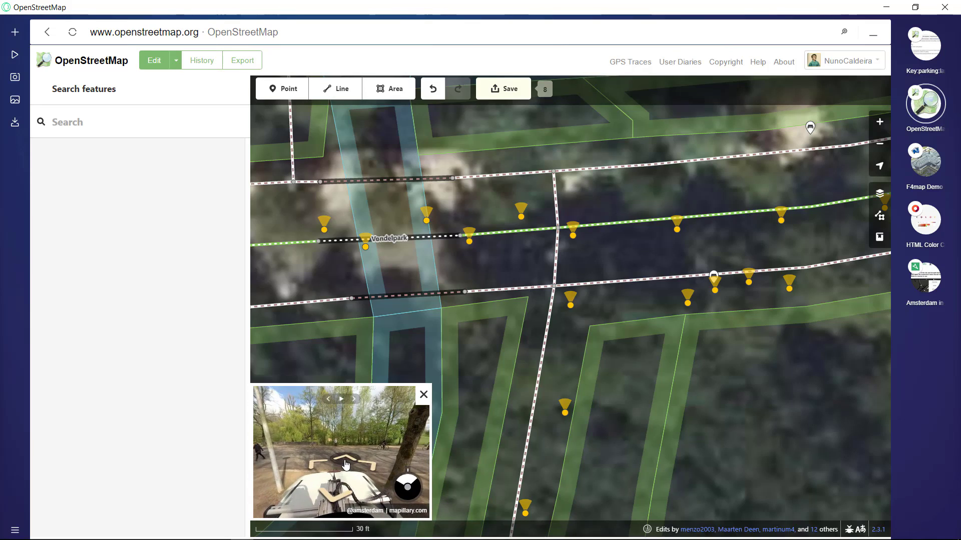
left_click(345, 463)
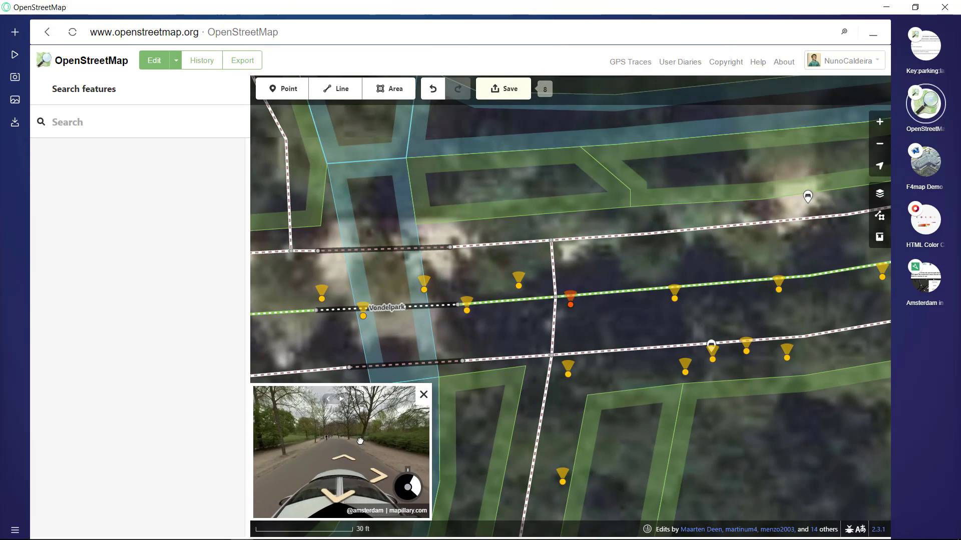
mouse_move(359, 441)
left_mouse_down()
mouse_move(344, 448)
mouse_move(355, 454)
left_mouse_up()
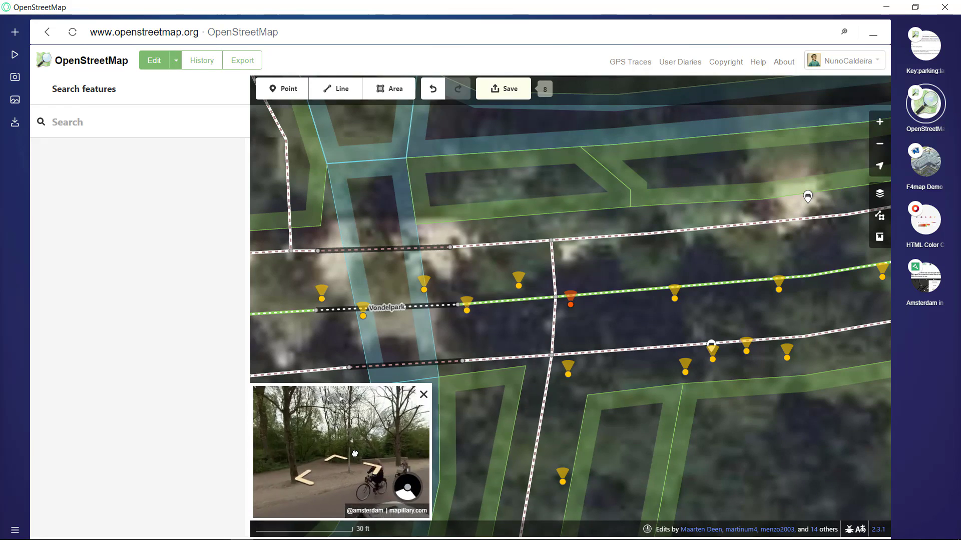
left_click_drag(354, 454, 357, 441)
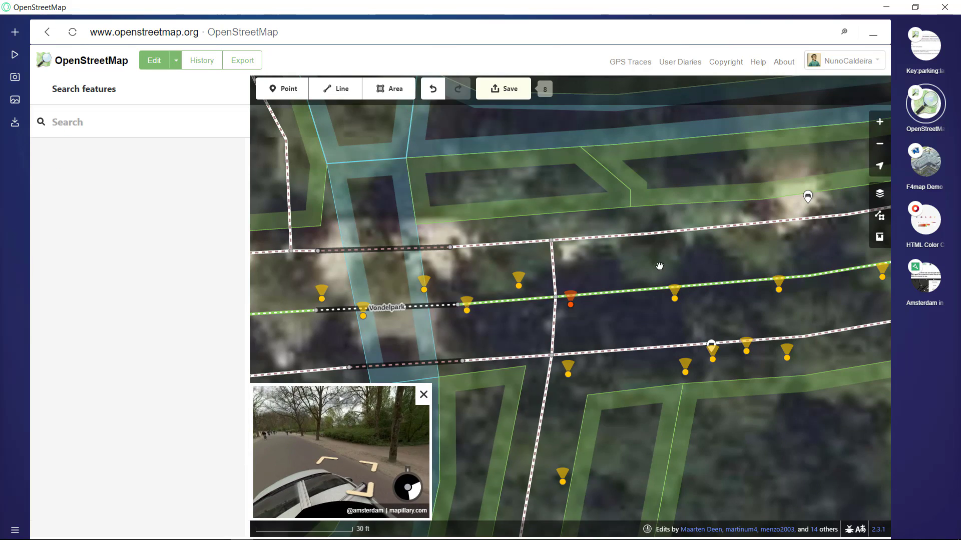
left_click_drag(637, 258, 602, 263)
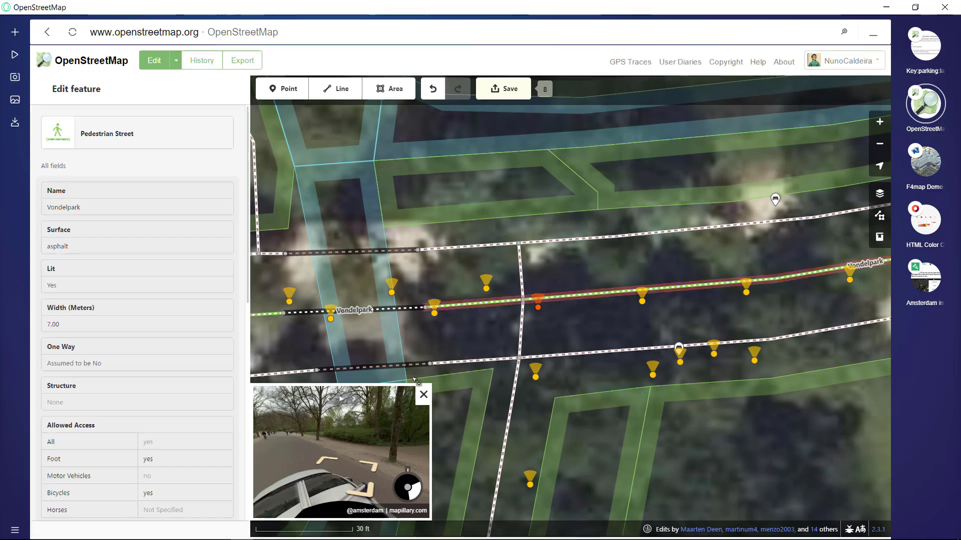
left_click_drag(320, 431, 354, 429)
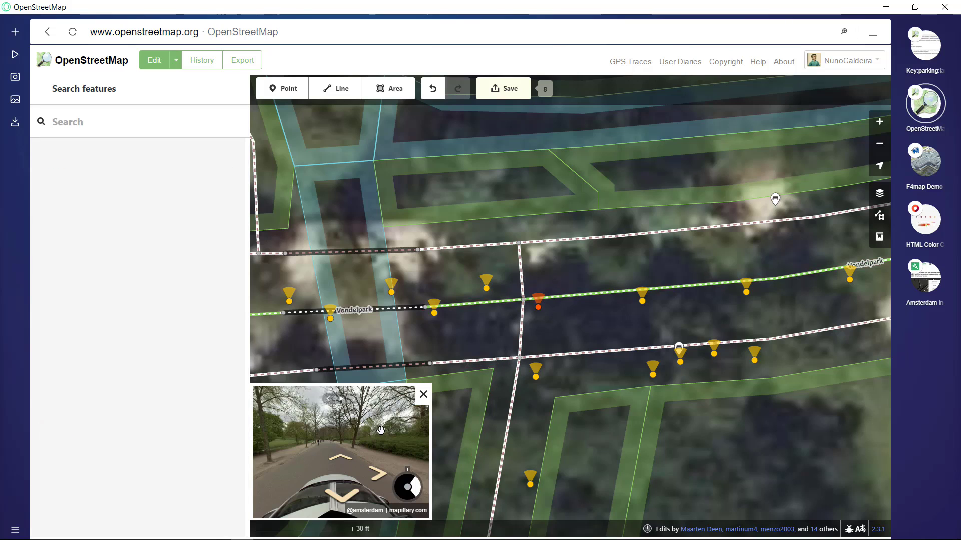
mouse_move(365, 434)
left_mouse_down()
mouse_move(333, 435)
mouse_move(352, 438)
left_mouse_up()
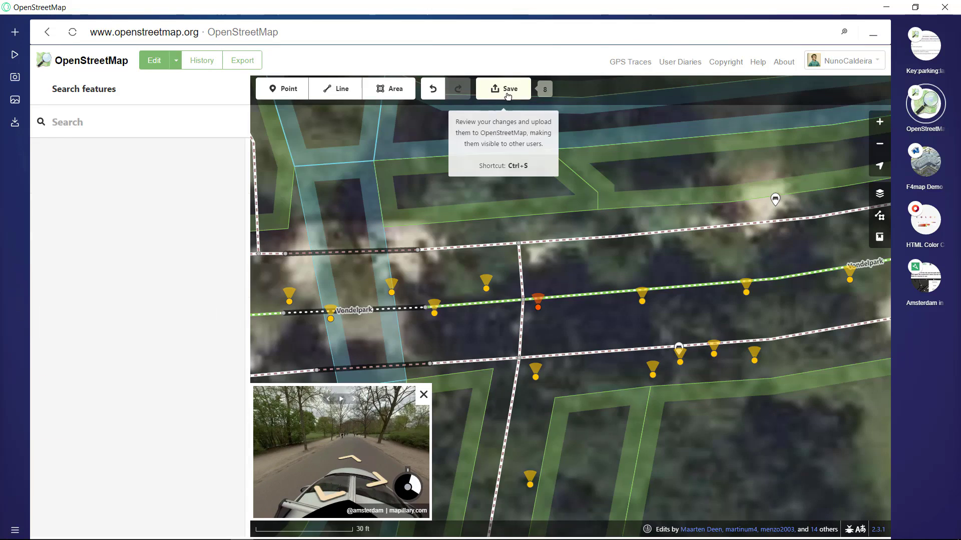
Upload the eight changes with comment 'benches, dog excrement vending machine and waste bin'
left_click(503, 88)
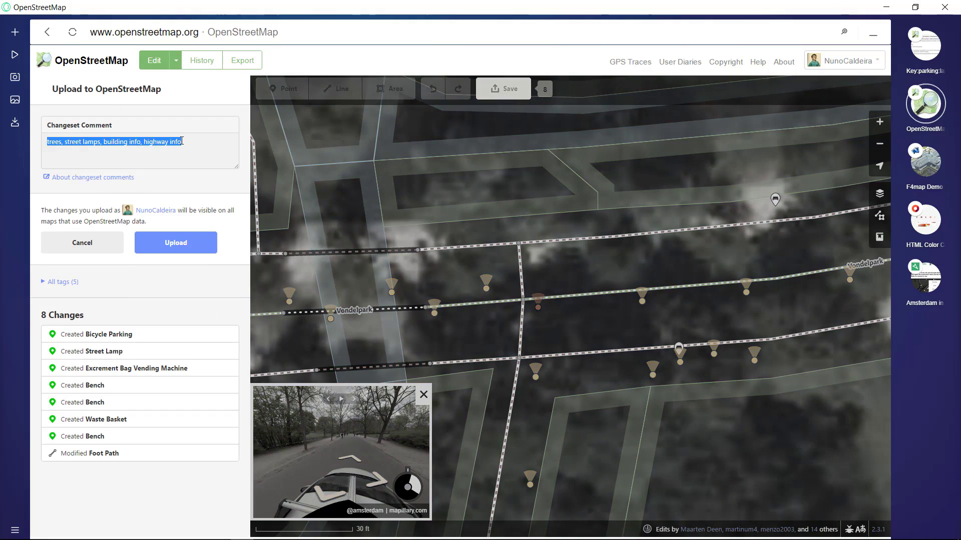
type("benches,")
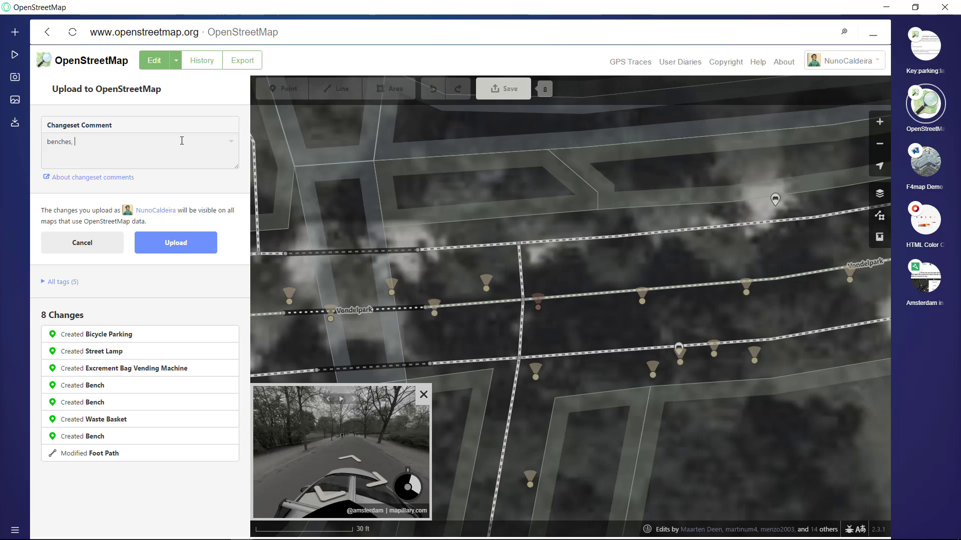
type("g")
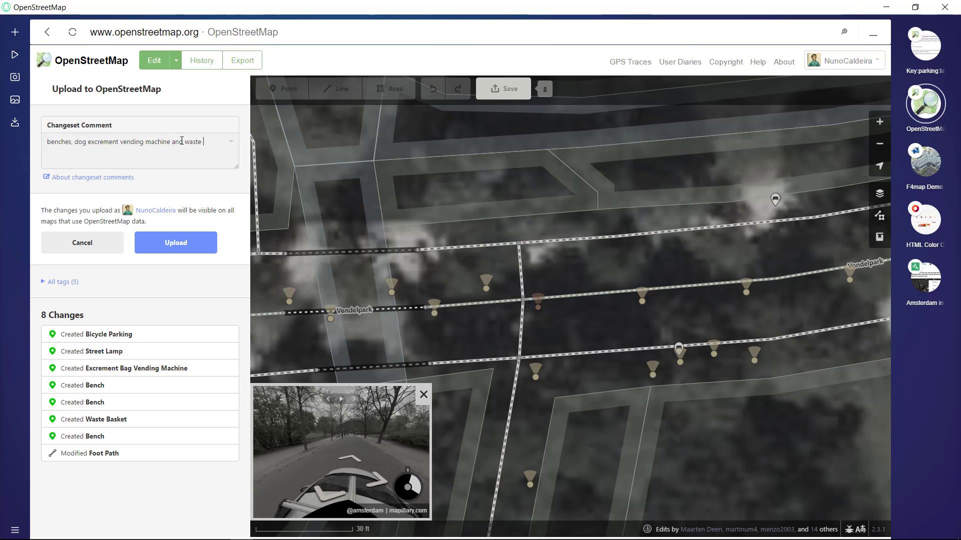
left_click(195, 243)
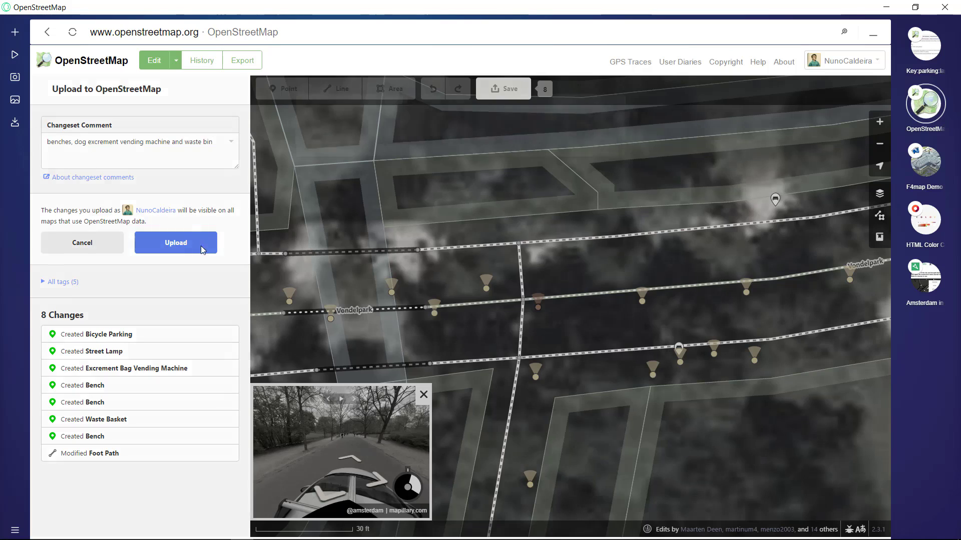